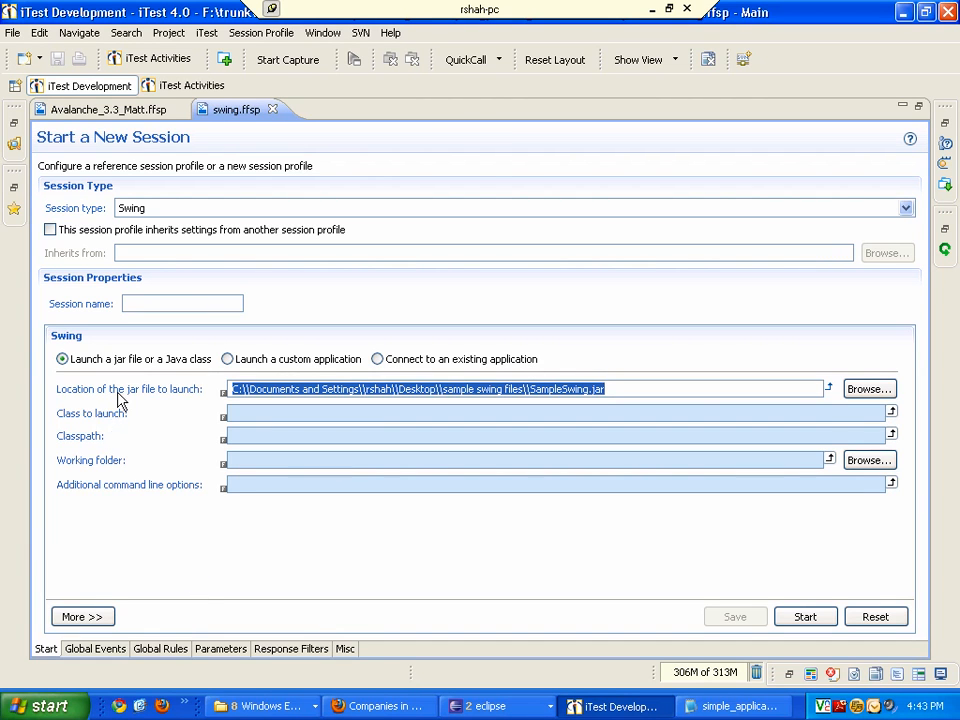
- Start a session that launches the SampleSwing.jar file and move the Swing application window next to the session
left_click(682, 388)
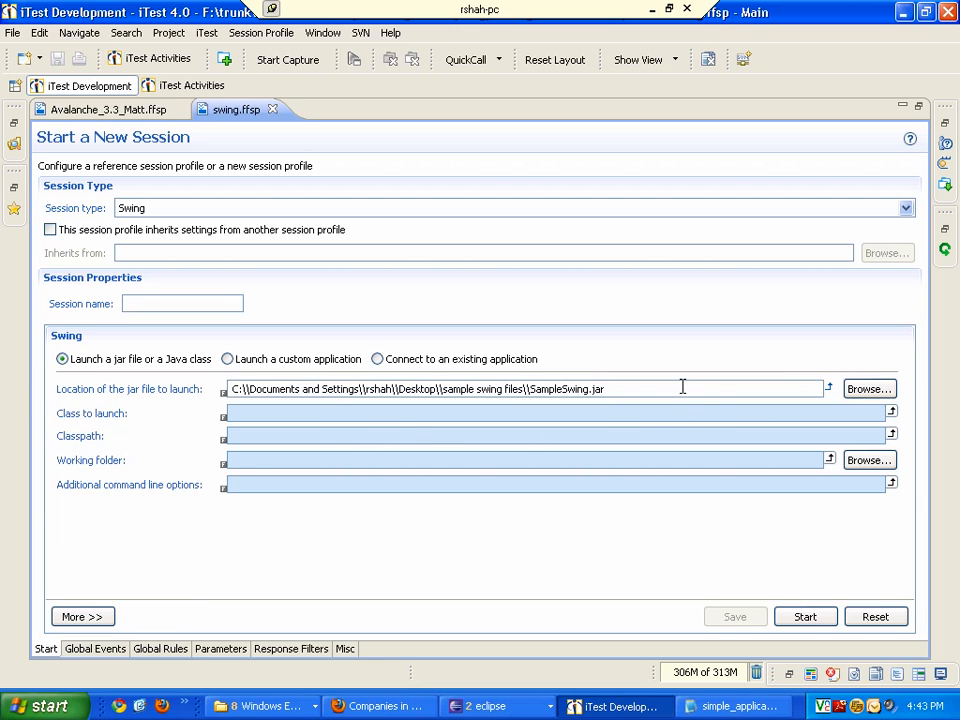
left_click(806, 618)
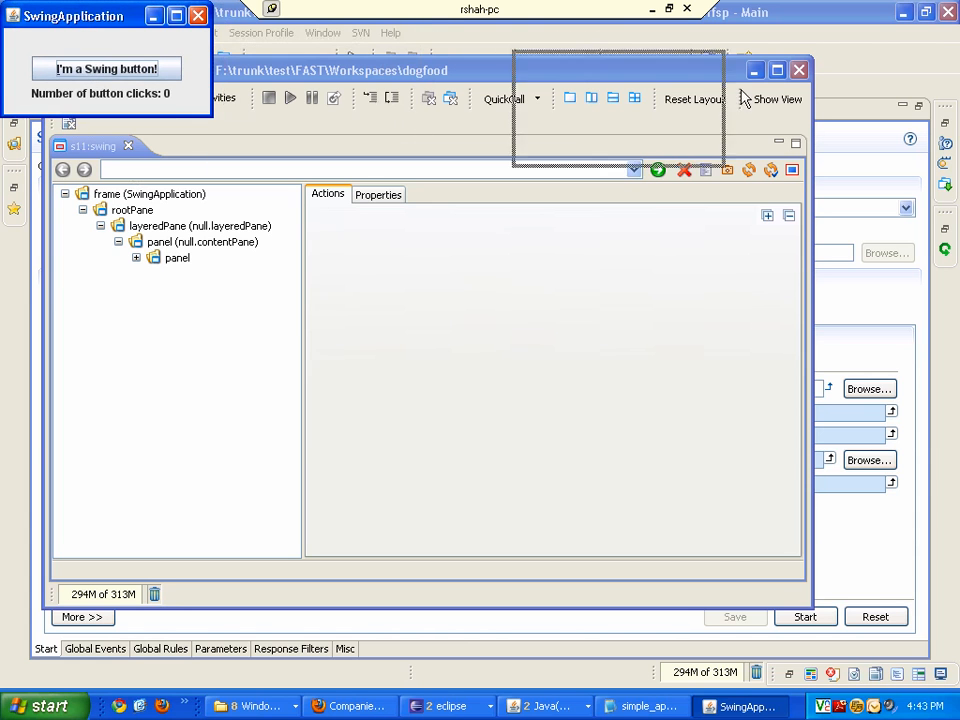
left_click_drag(958, 183, 659, 149)
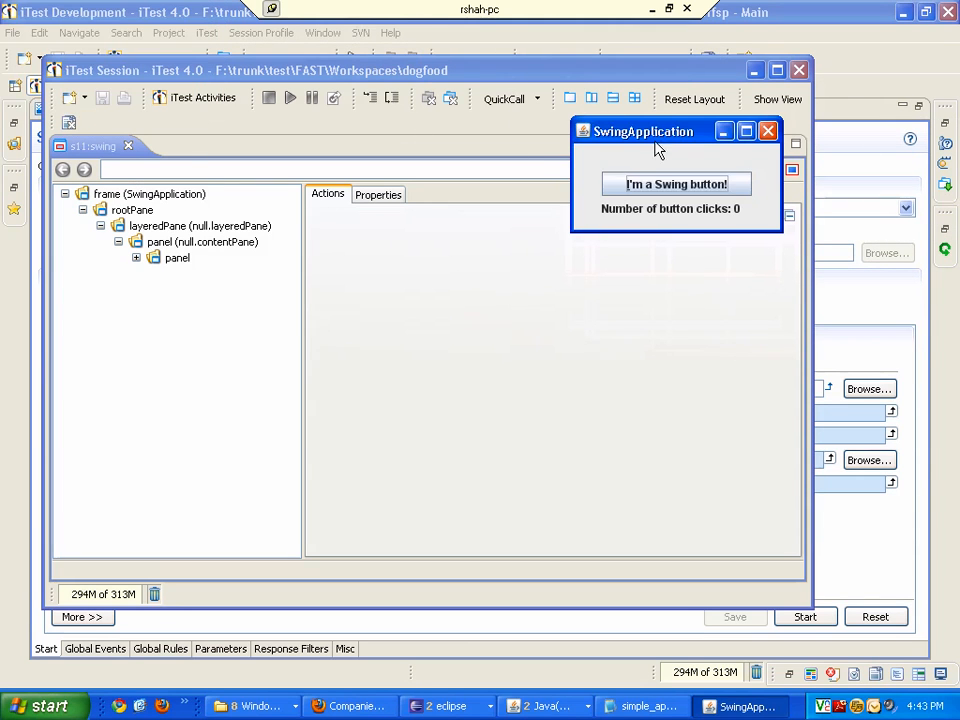
- Select the panel, content pane and layered pane nodes in the session's component tree to inspect their actions
left_click(177, 262)
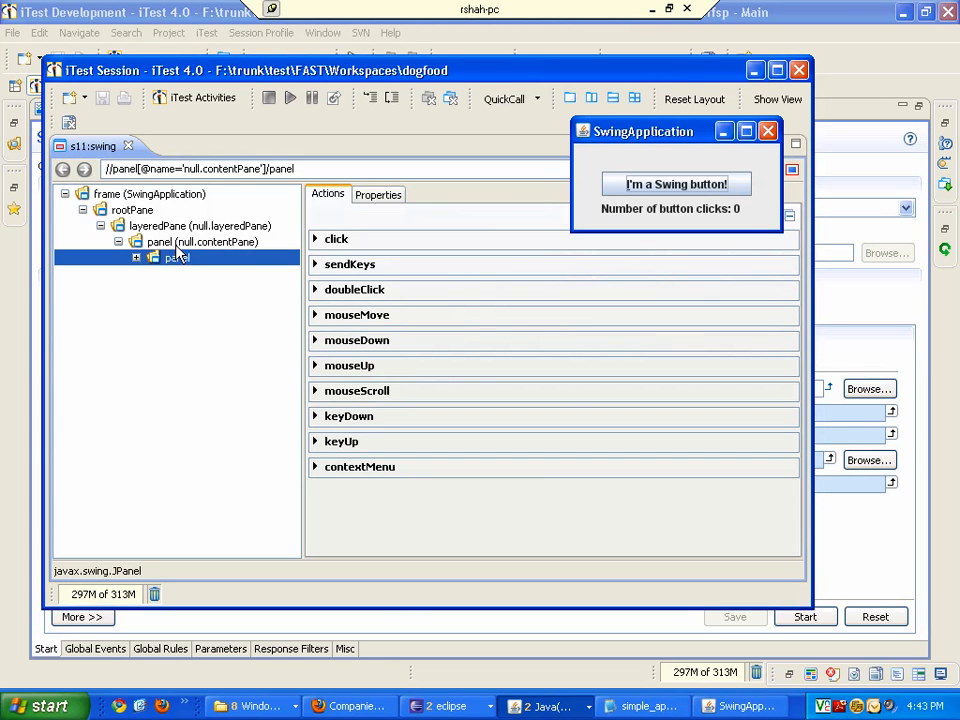
left_click(176, 245)
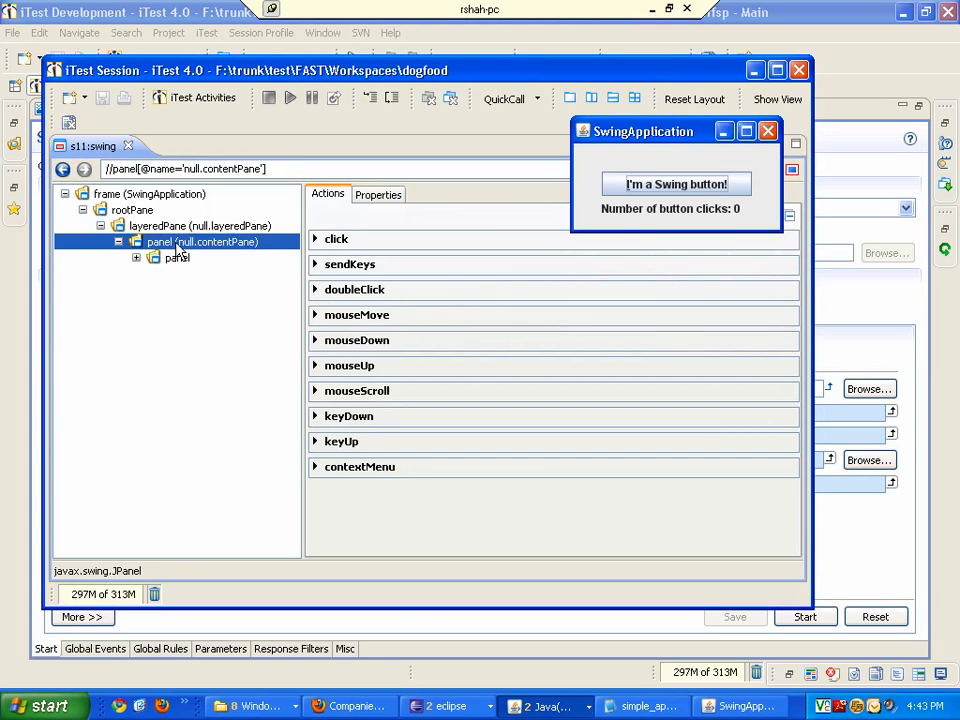
left_click(137, 224)
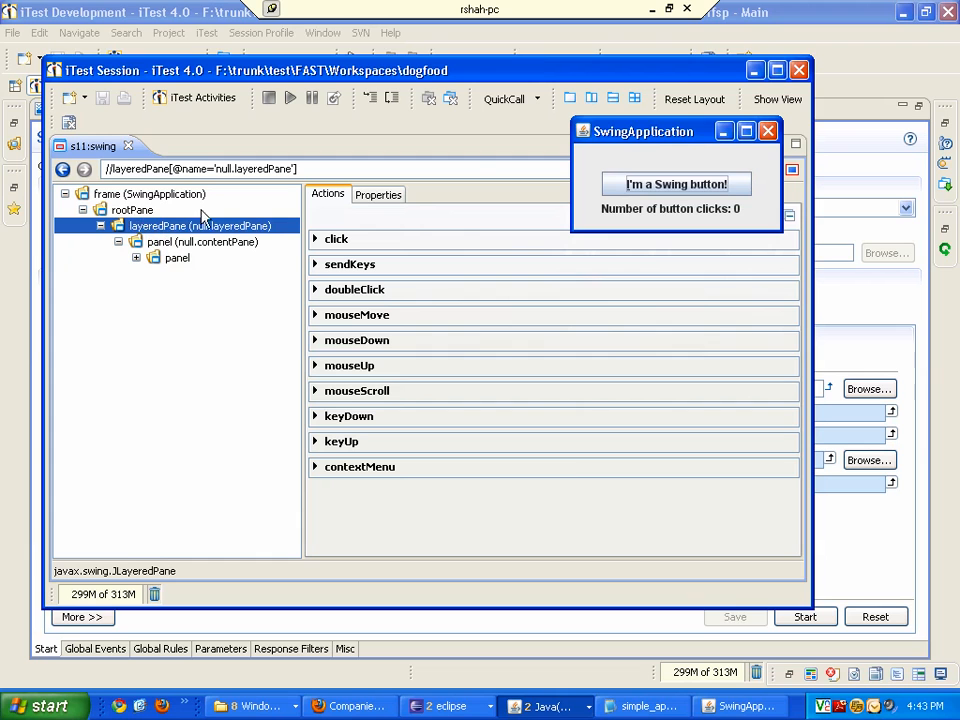
- Press the Swing button in the running application, then close the application window
left_click(628, 186)
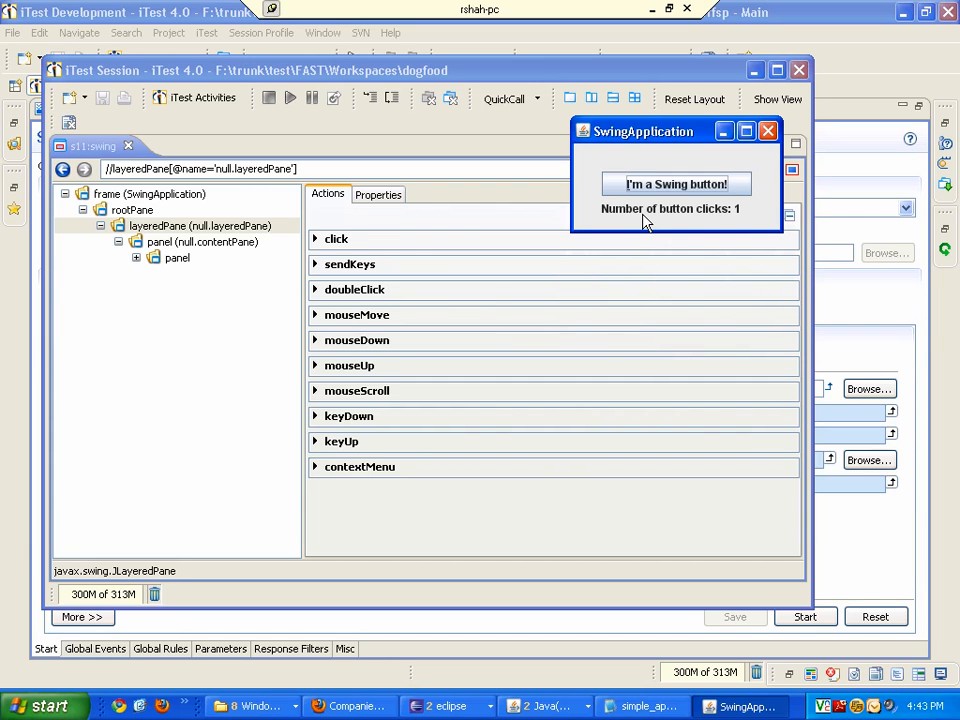
left_click(767, 133)
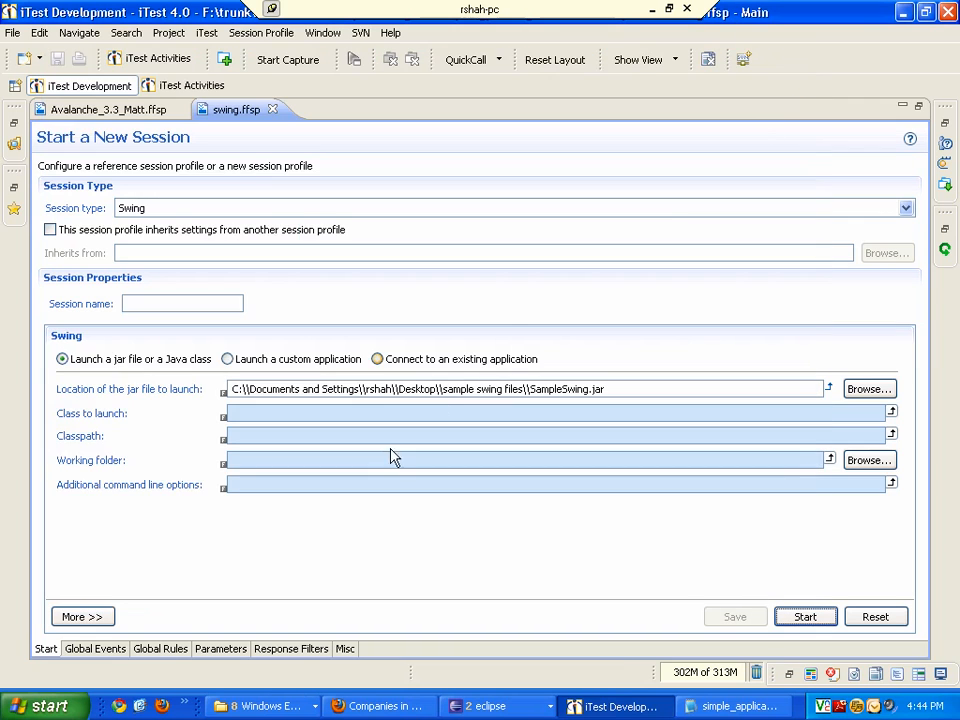
- Switch to launching a custom application, choose simple_application.bat from the sample swing files 4.0.x folder as the command, and save
left_click(292, 359)
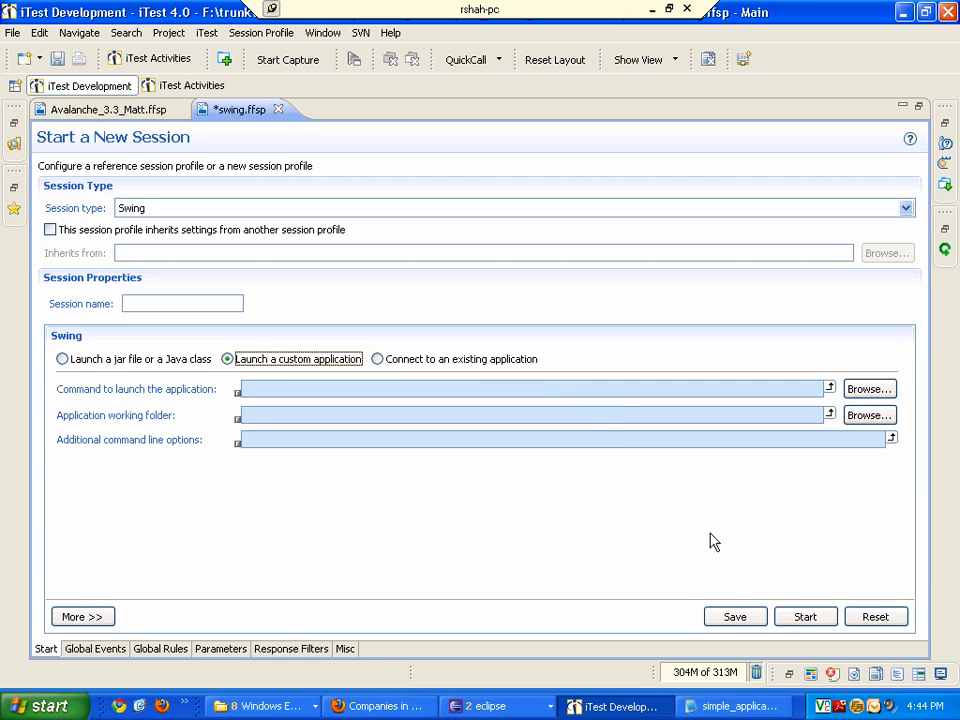
left_click(868, 390)
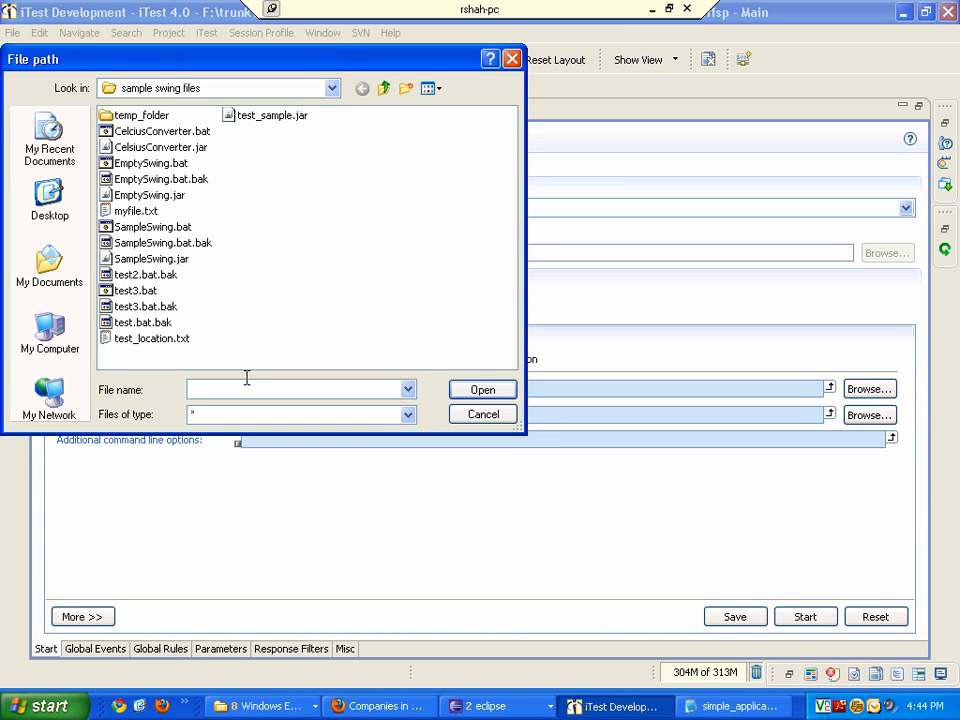
left_click(384, 90)
left_click(182, 323)
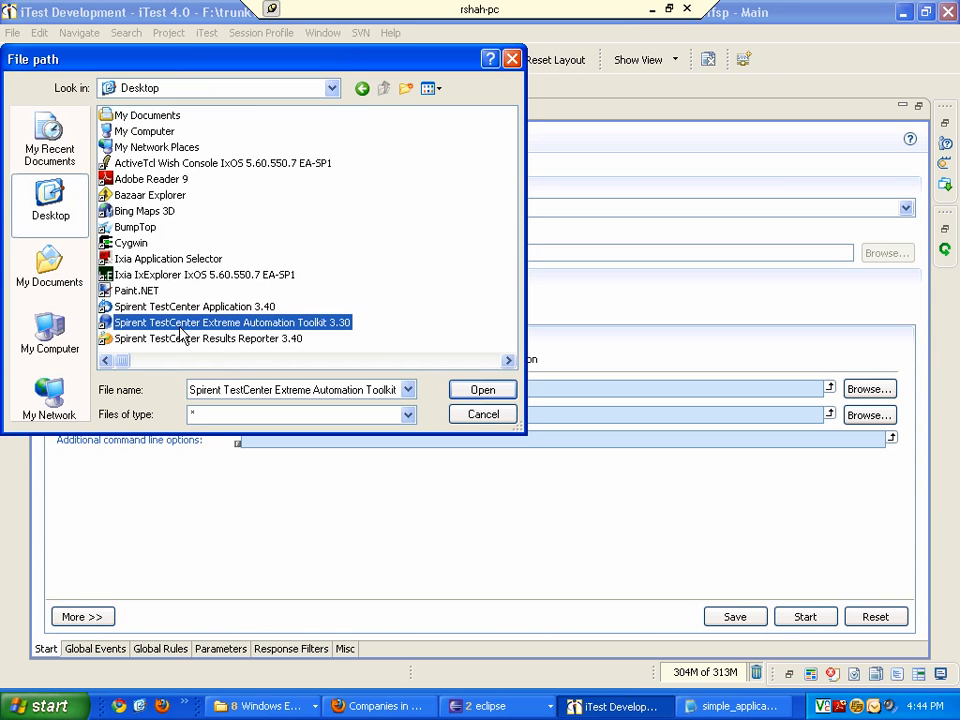
left_click(182, 338)
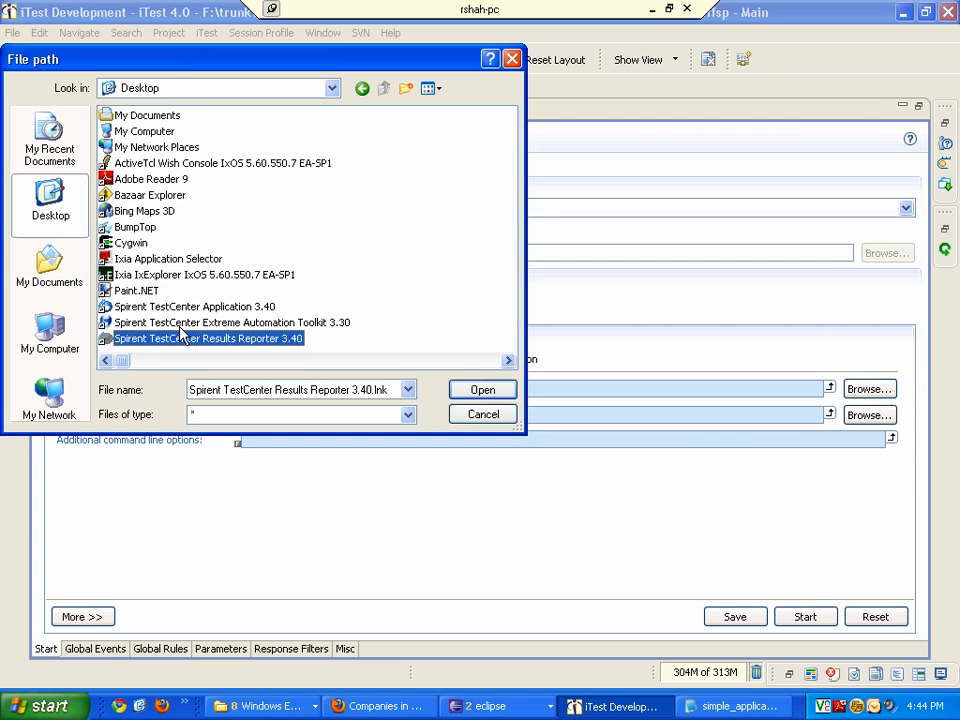
key("Right")
key("Right")
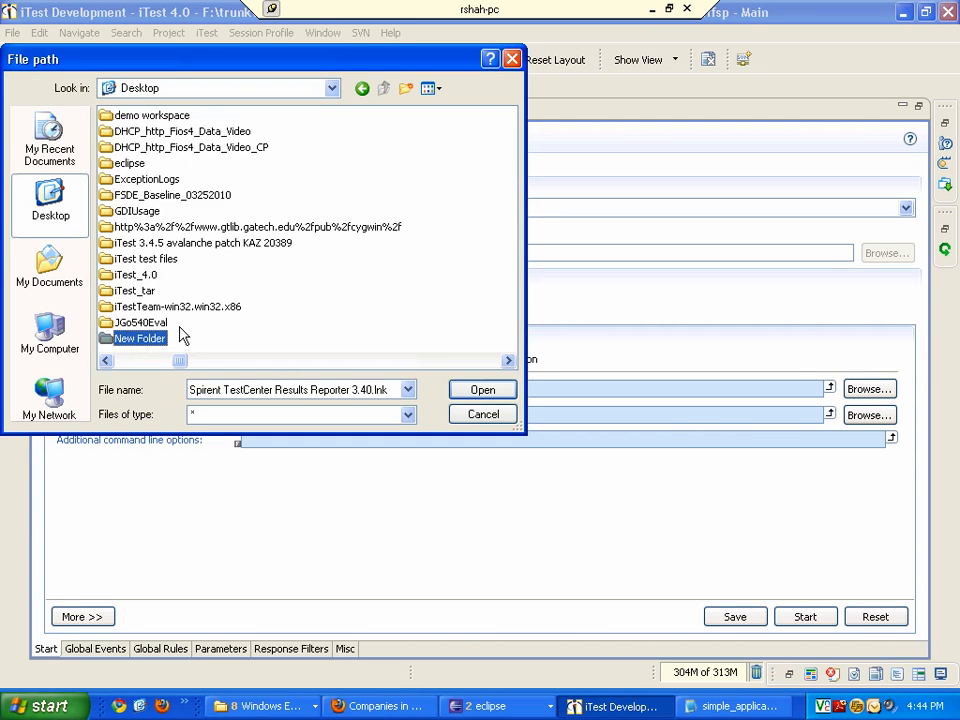
key("Right")
key("Down")
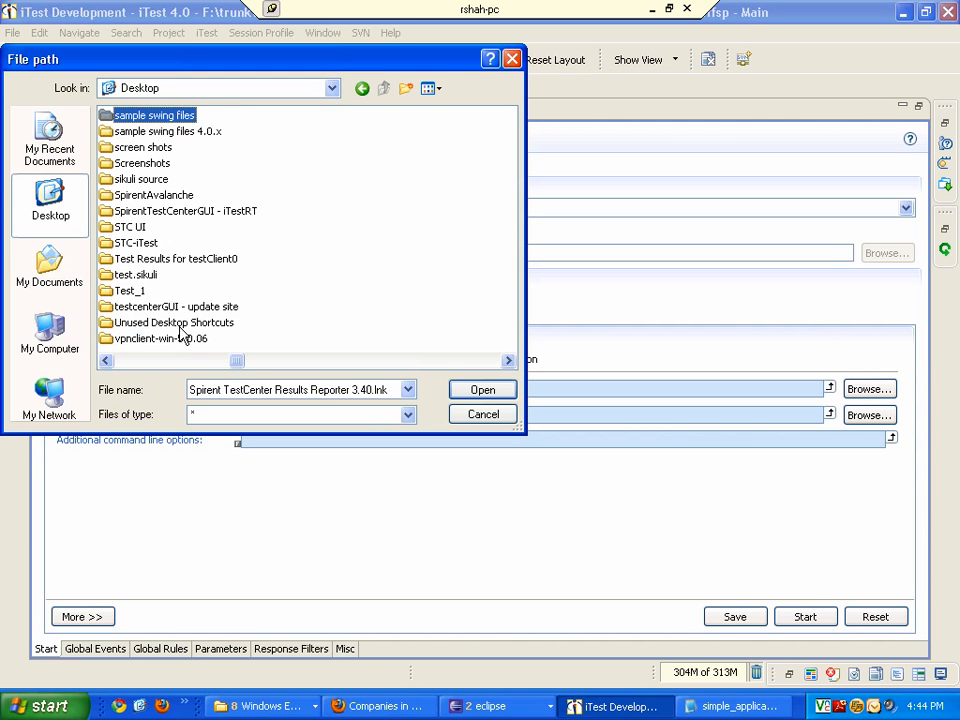
key("Down")
key("Return")
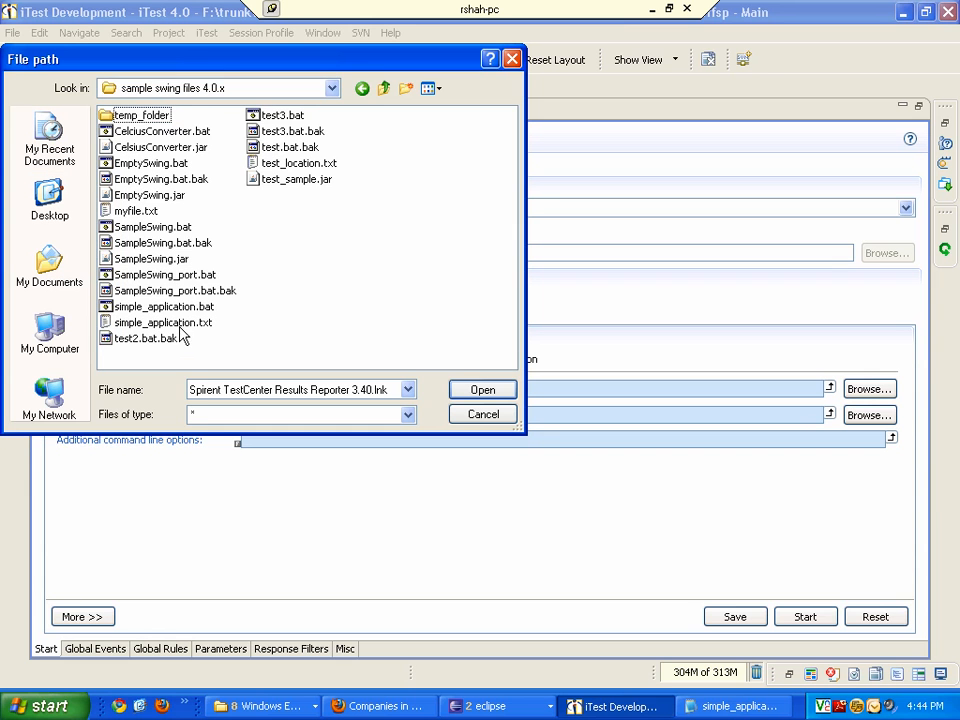
left_click(165, 310)
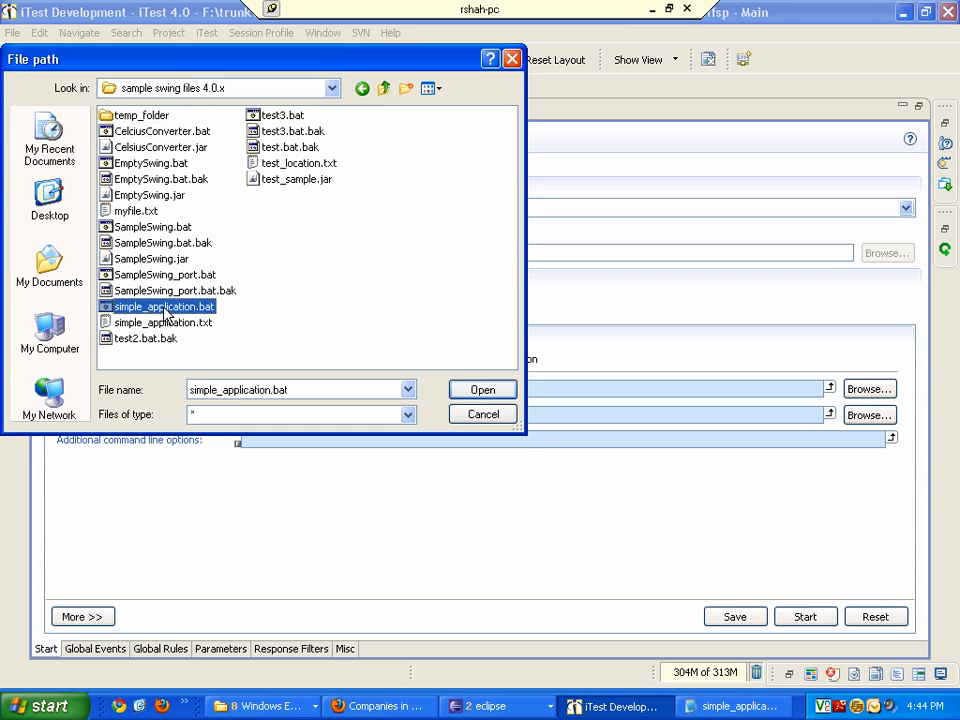
double_click(165, 310)
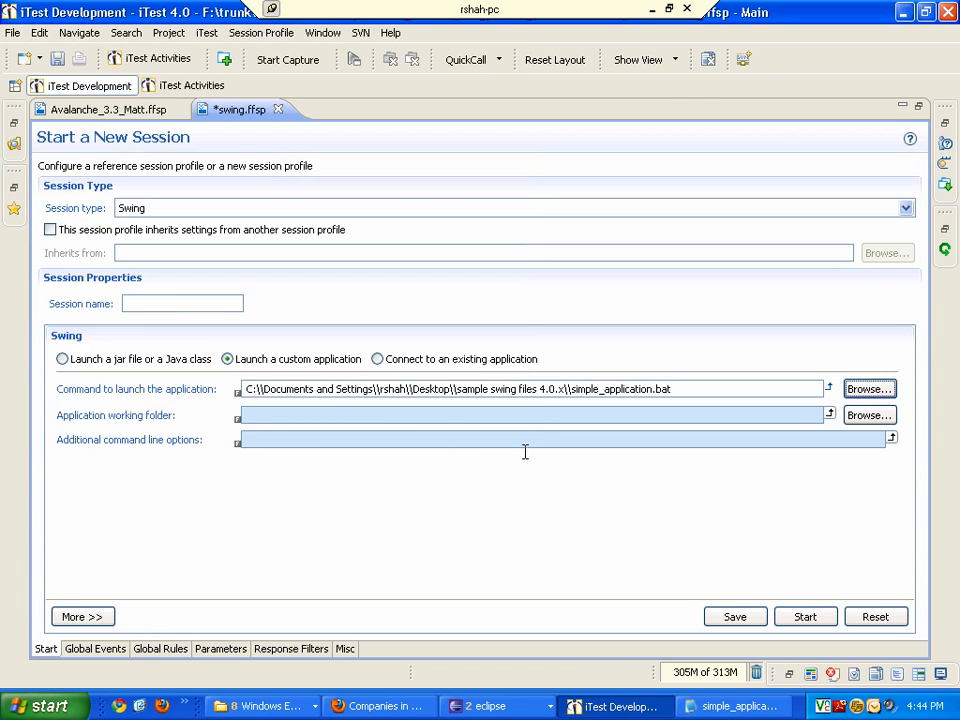
left_click(735, 617)
- Review the simple_application.bat script in Notepad and minimize it
left_click(729, 707)
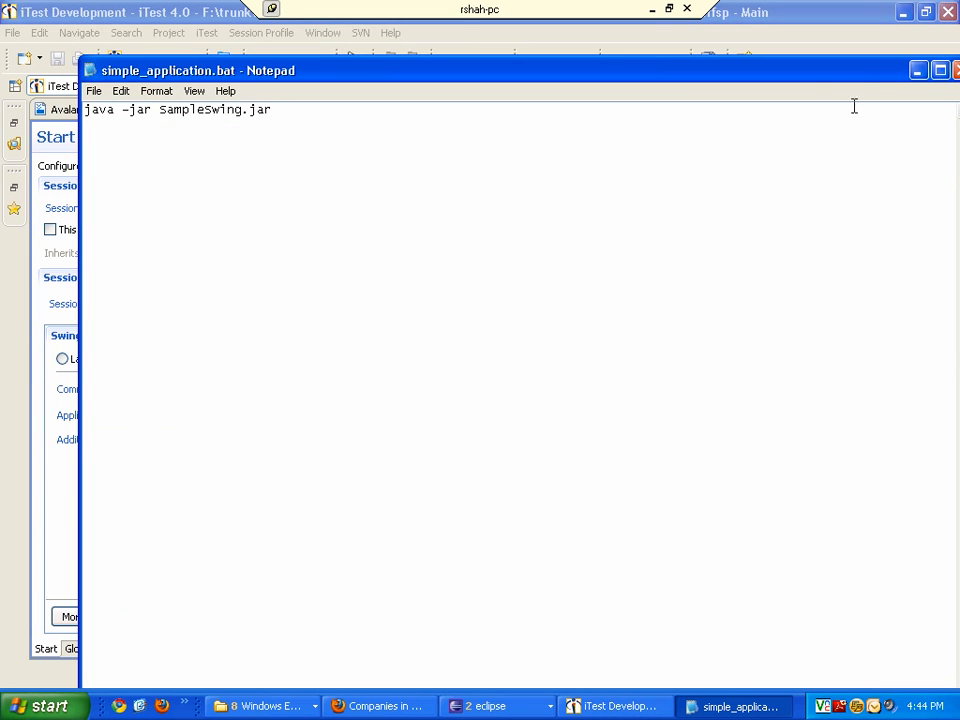
left_click_drag(861, 79, 806, 79)
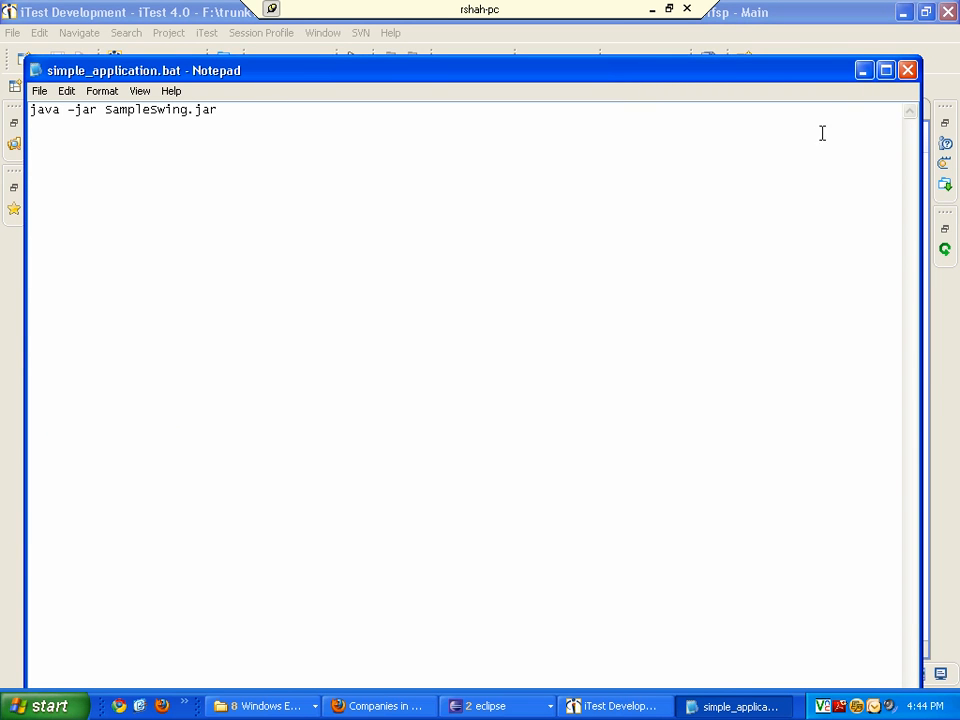
left_click(863, 71)
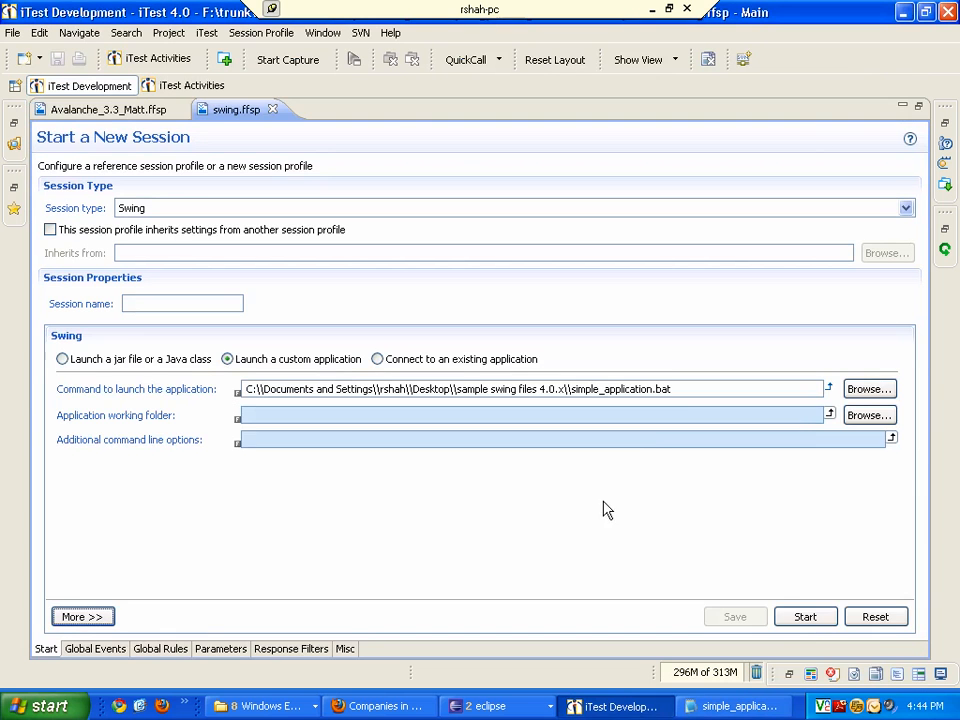
- Start a new session using the custom application launch command
left_click(805, 617)
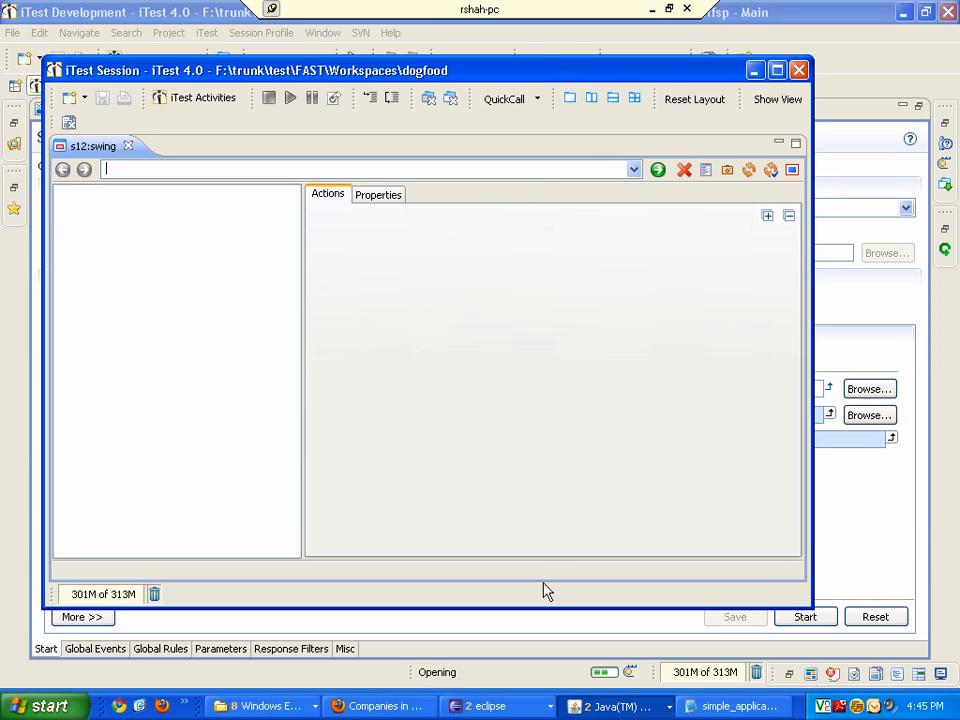
left_click(613, 704)
left_click(613, 662)
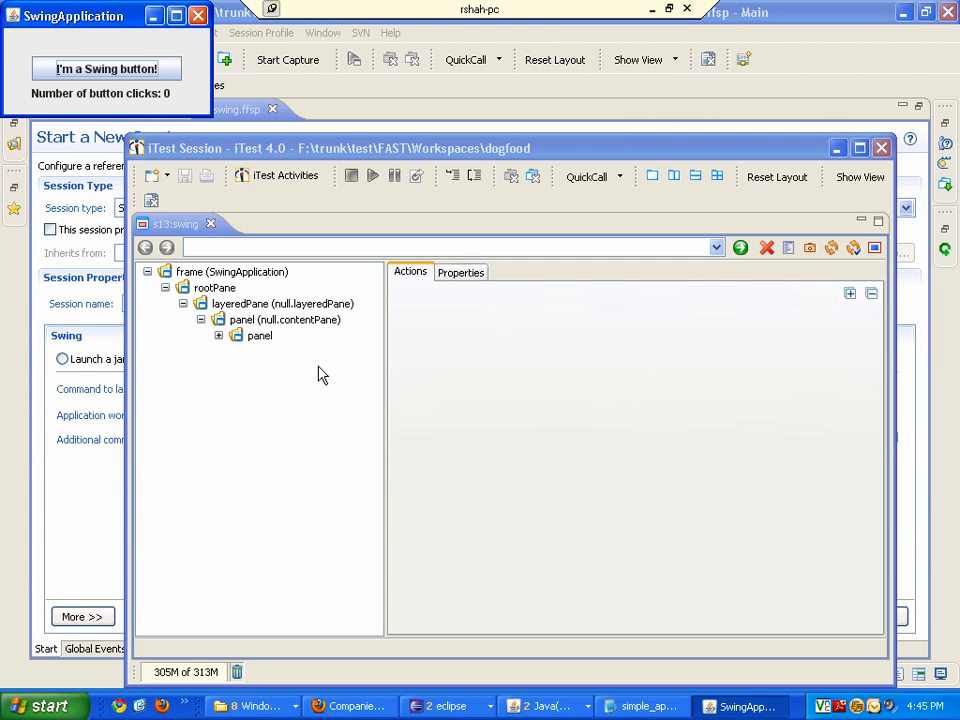
- Select the panel, content pane, layered pane and root pane nodes in the component tree
left_click(257, 336)
left_click(262, 319)
left_click(238, 304)
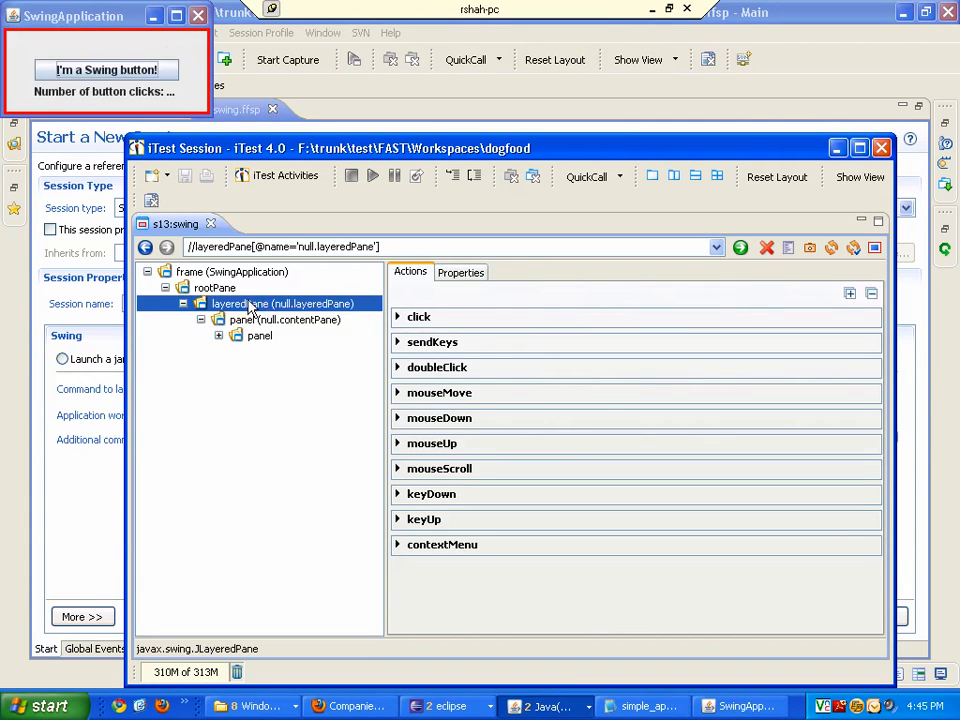
left_click(212, 288)
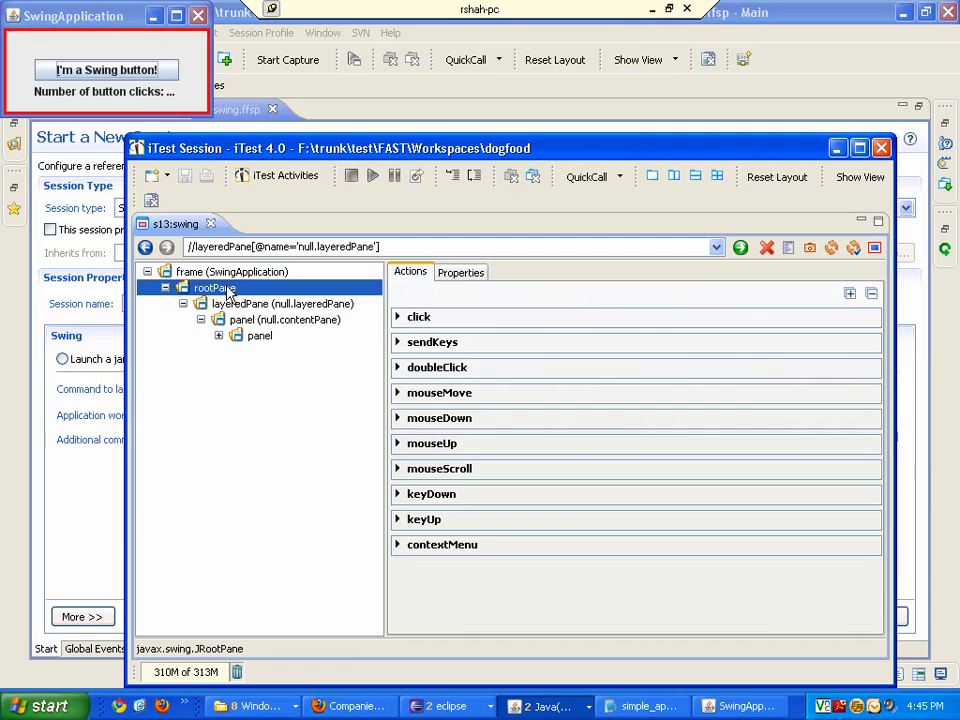
- Press the Swing button, then close the converter window, the Swing application and the session window
left_click(148, 70)
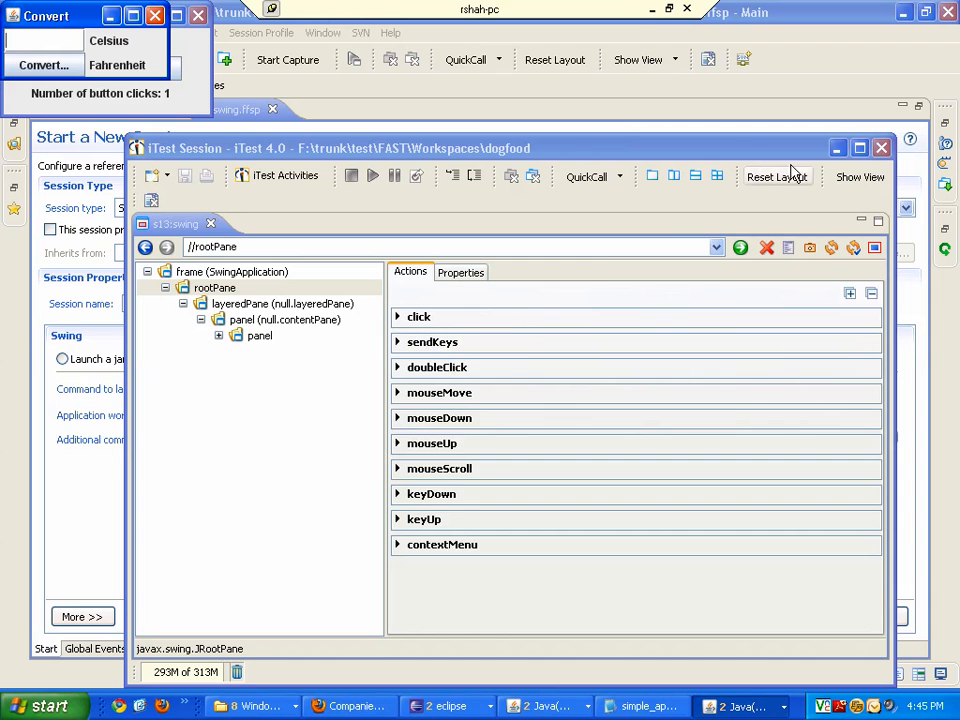
left_click(156, 17)
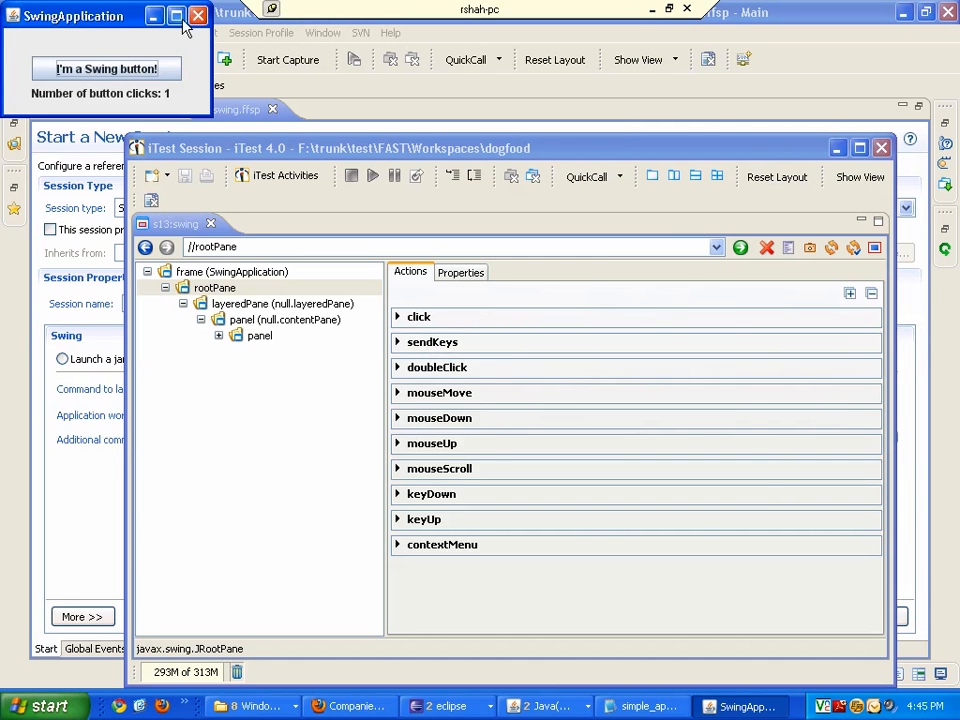
left_click(197, 15)
left_click(881, 149)
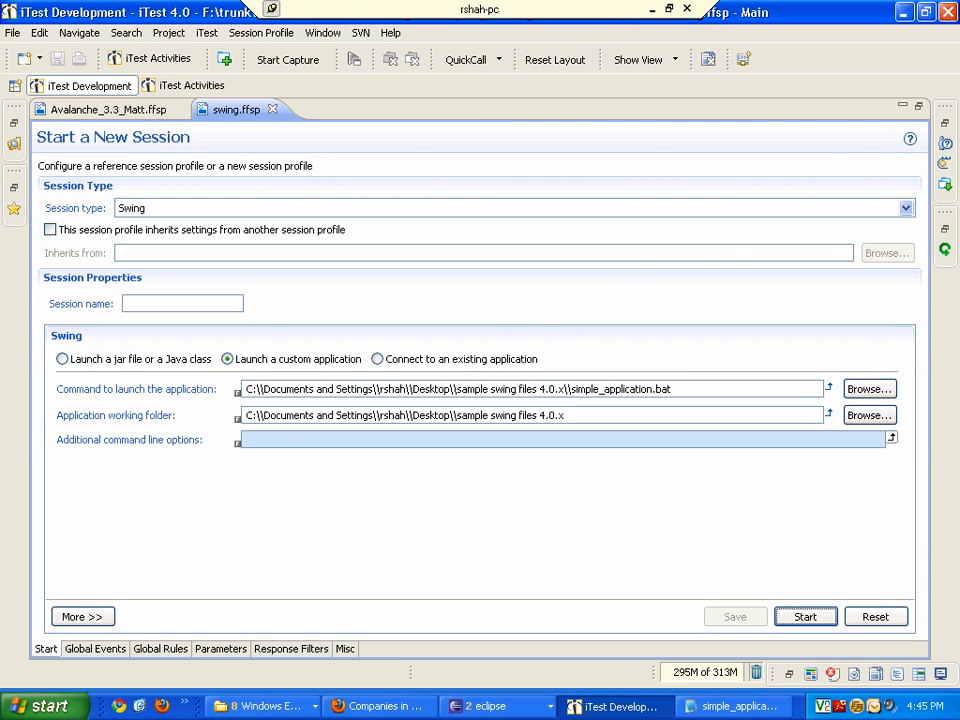
- Choose to connect to an existing application in the session profile
left_click(430, 359)
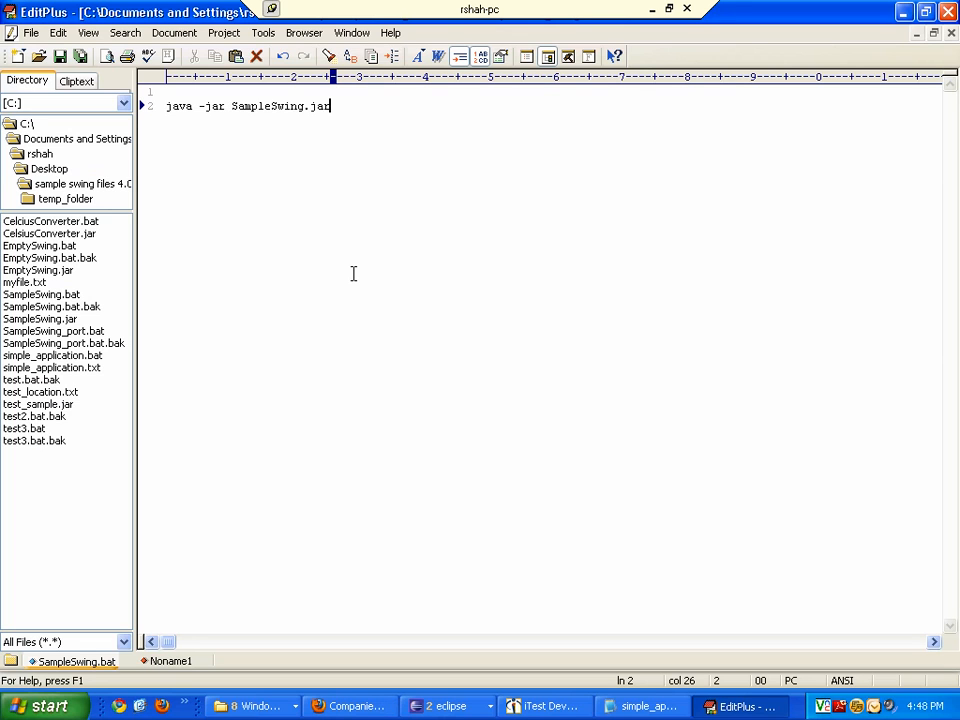
- Paste the SET JAVA_TOOL_OPTIONS and SET ITEST_SWING_PORT=5000 lines at the top of SampleSwing.bat
key("ctrl+Home")
key("ctrl+v")
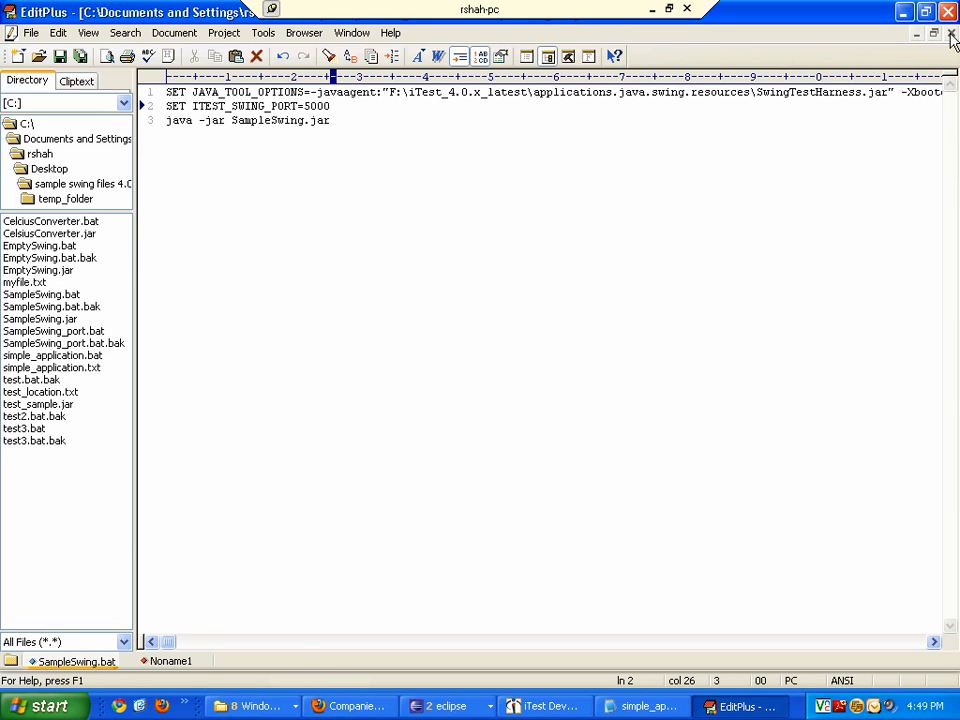
left_click(926, 13)
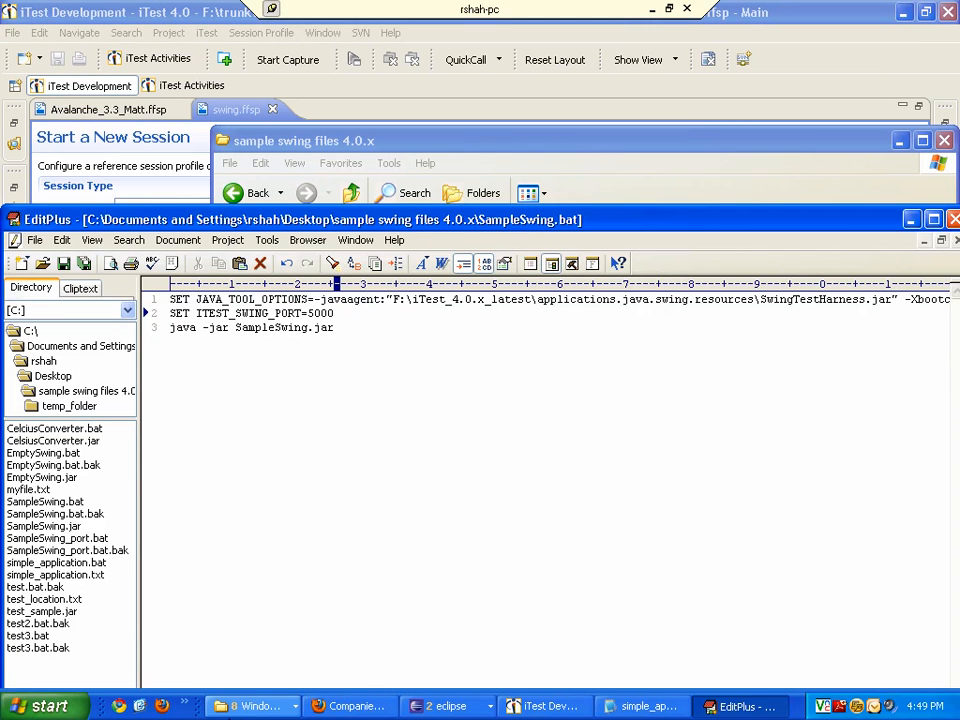
- Run SampleSwing.bat from the sample swing files 4.0.x folder
left_click(255, 706)
left_click(287, 560)
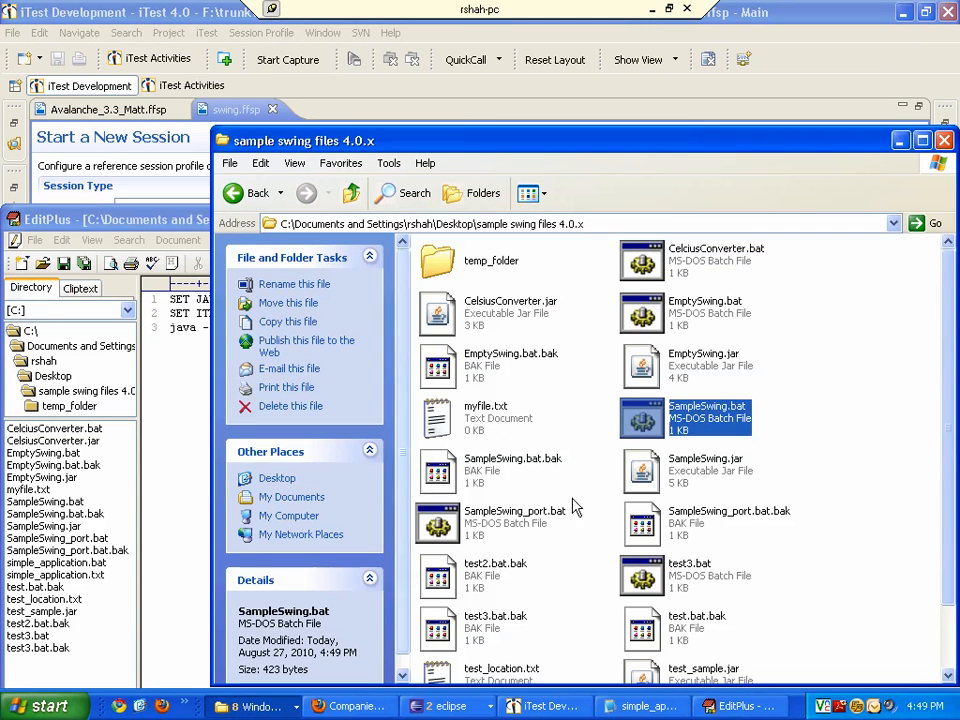
double_click(640, 420)
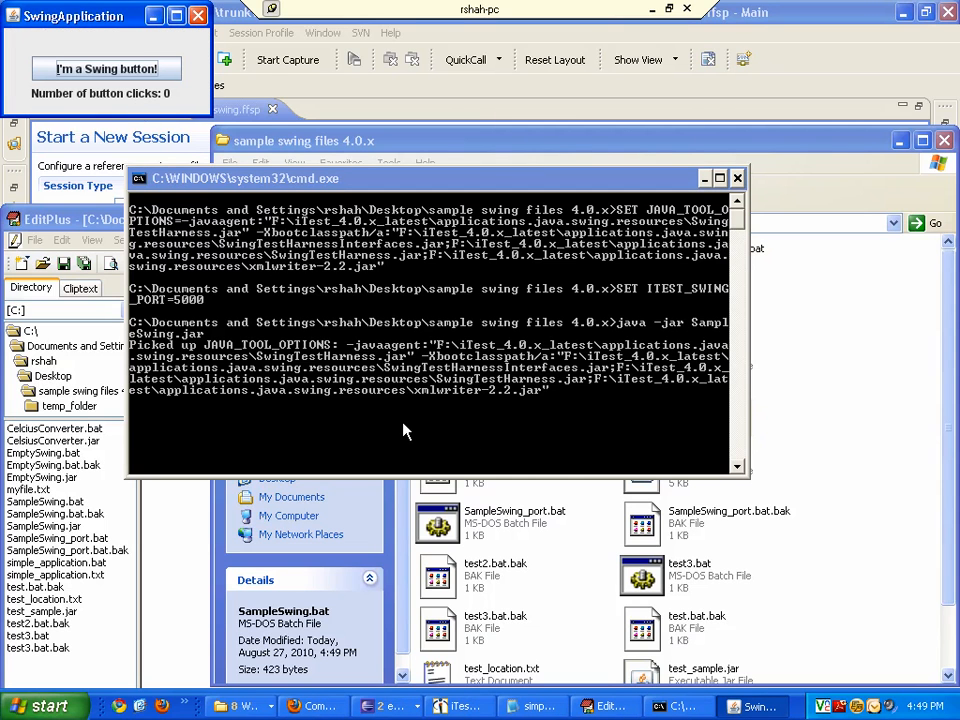
- Set the session profile's TCP port to 5000 and save the profile
key("alt+Tab")
key("alt+Tab")
key("alt+Tab")
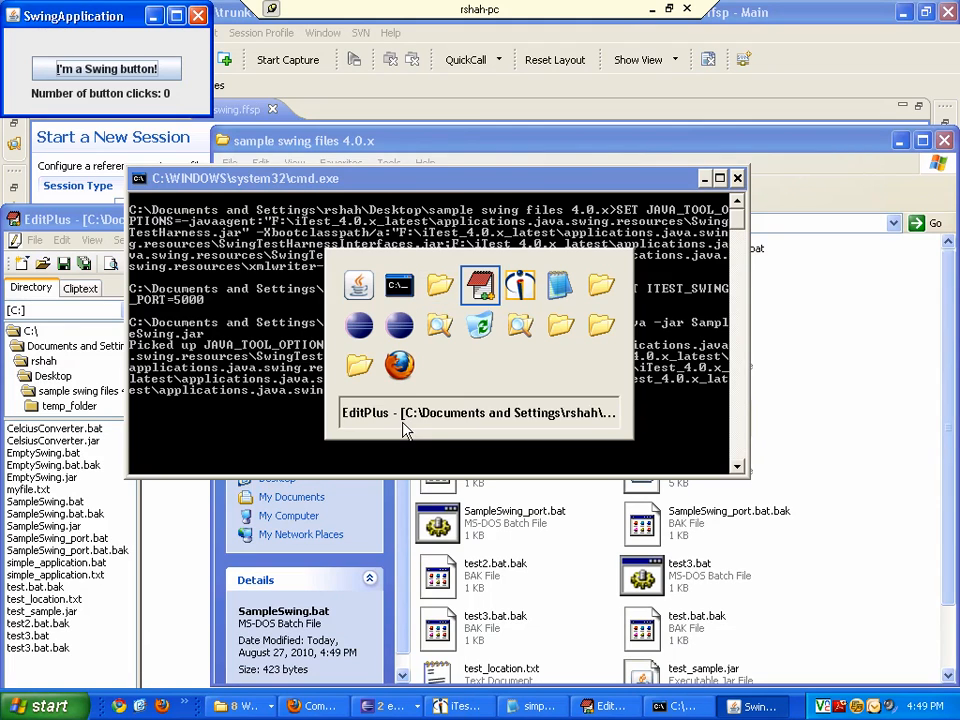
key("alt+Tab")
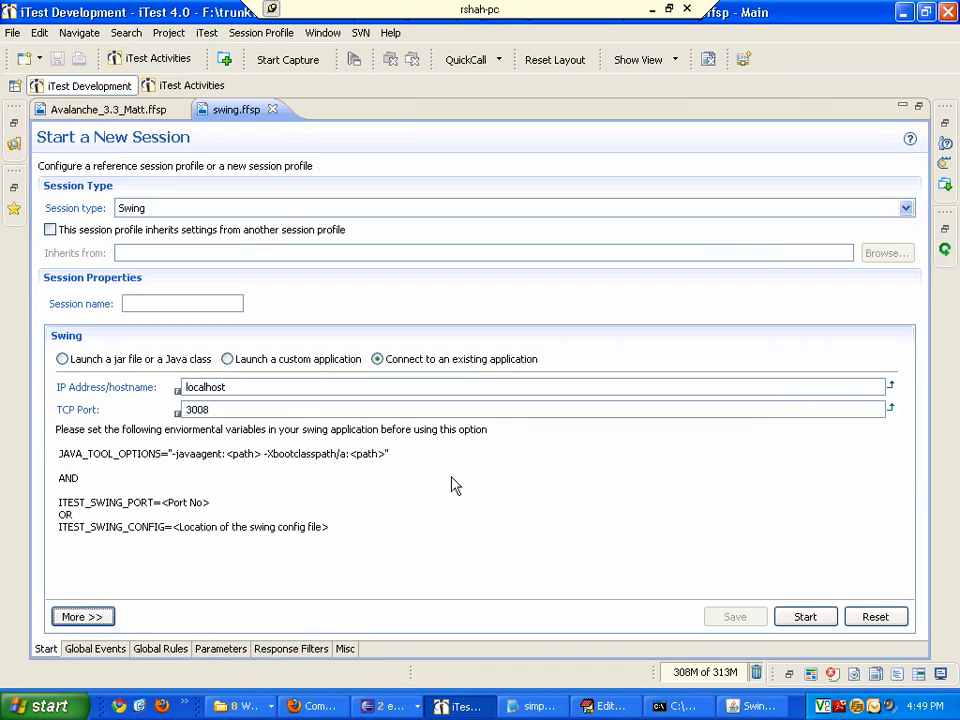
double_click(286, 409)
key("BackSpace")
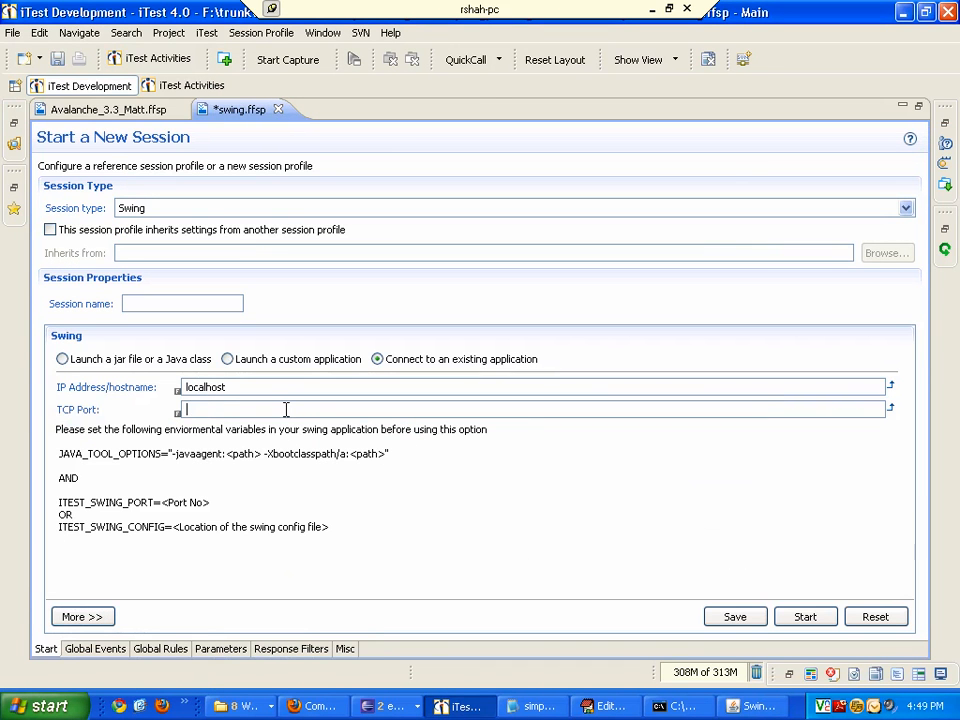
type("5000")
left_click(735, 620)
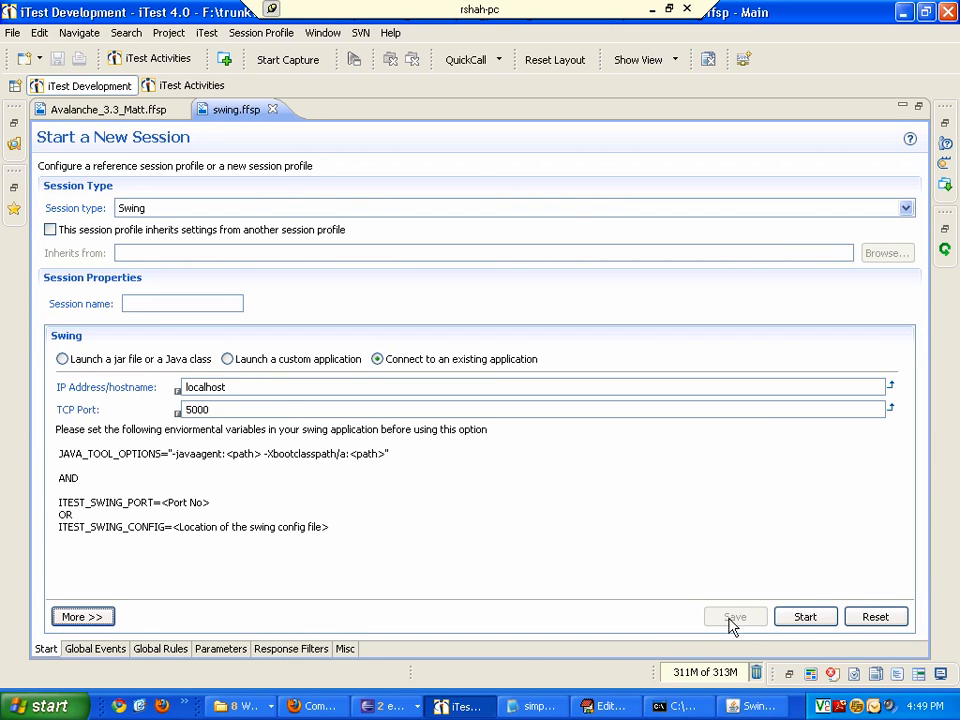
- Start the session and select the panel node in the component tree
left_click(805, 619)
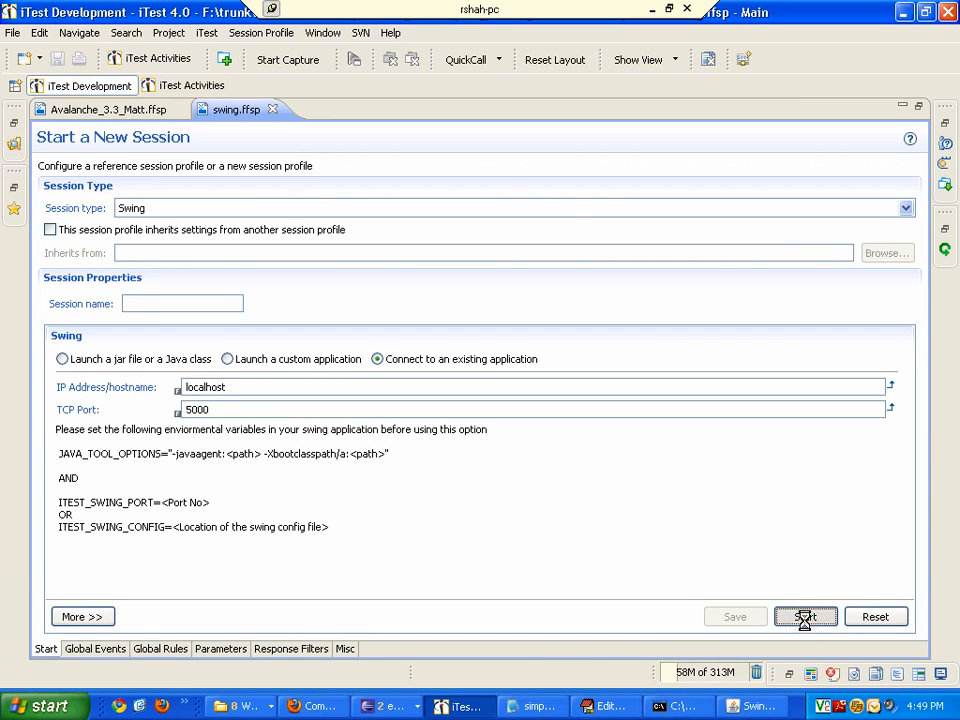
left_click(155, 236)
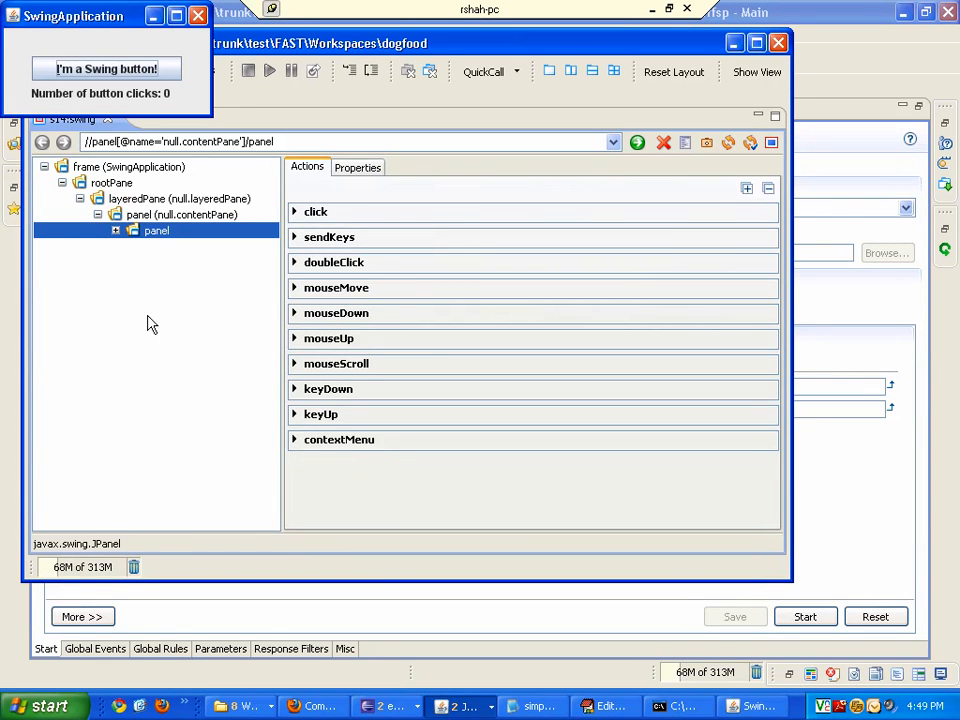
- Press the Swing button to open the Convert window, move it aside and close it, then close the session window
left_click(143, 76)
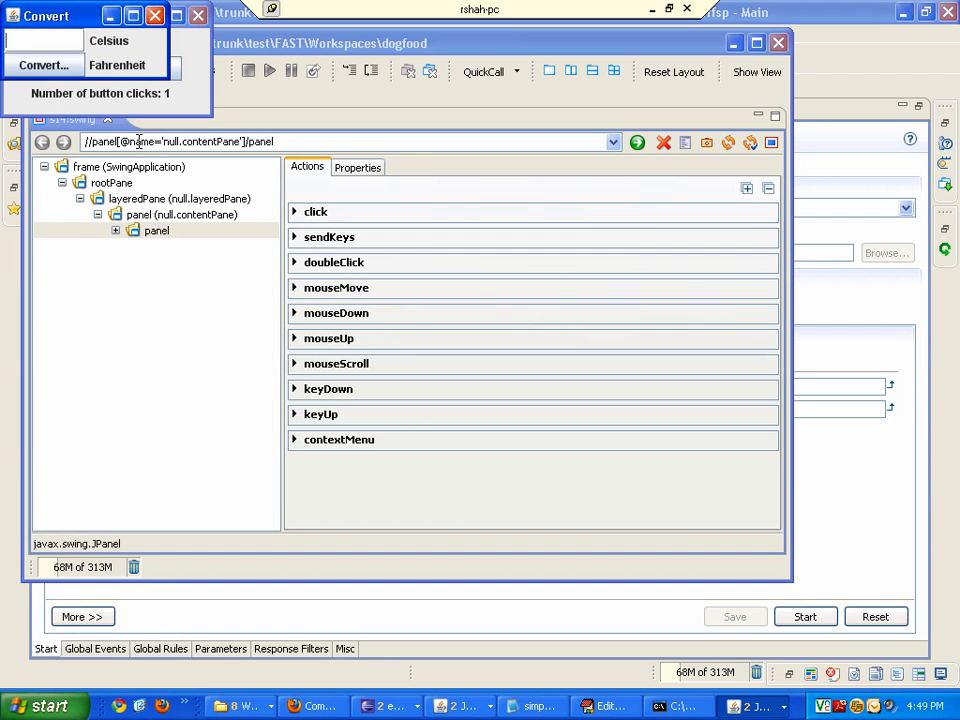
left_click_drag(88, 17, 560, 128)
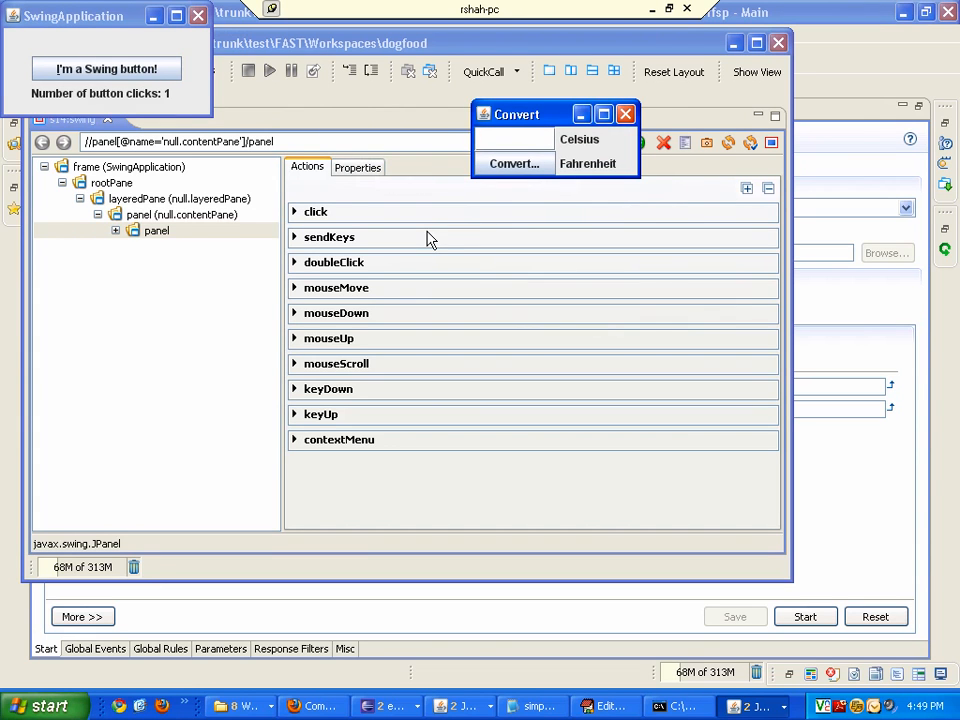
left_click(625, 114)
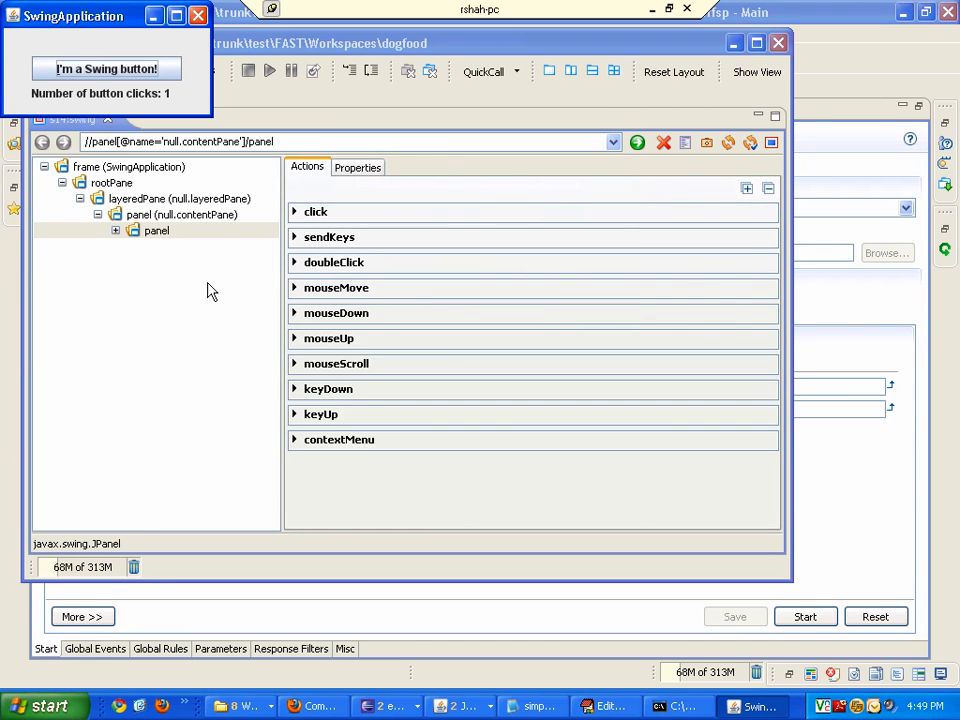
left_click(573, 50)
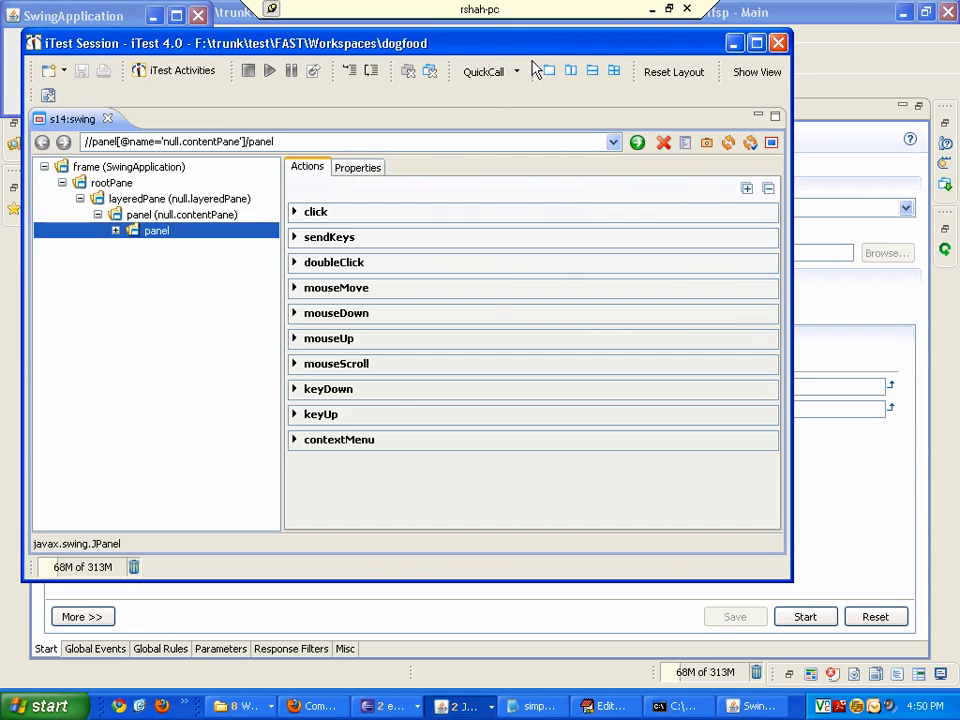
left_click(779, 44)
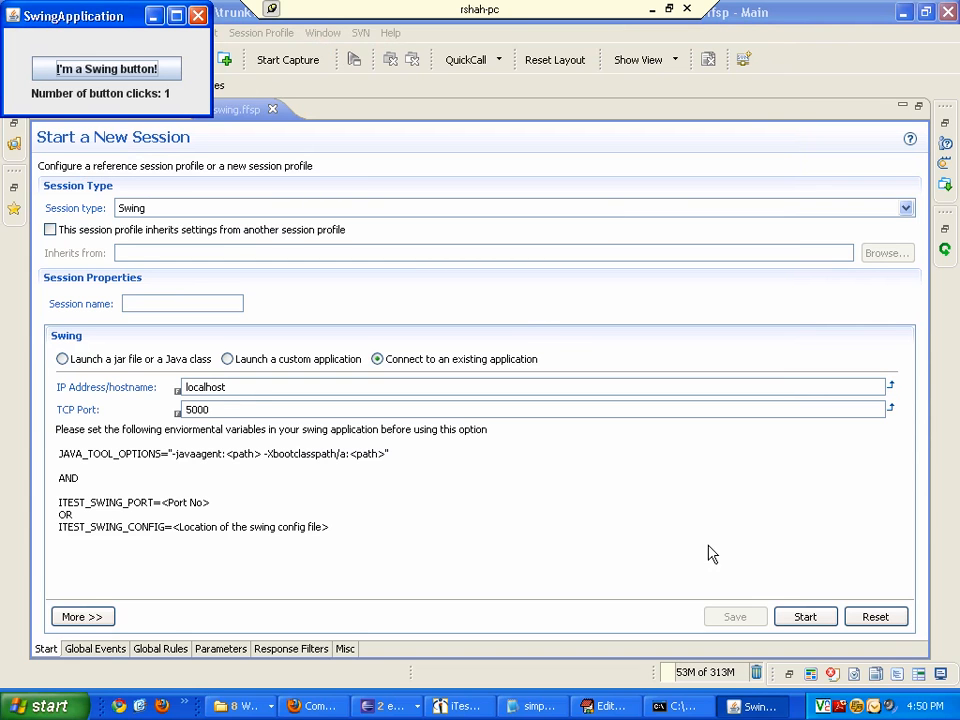
- Start a new session and select the panel, contentPane and layeredPane nodes in the component tree
left_click(790, 620)
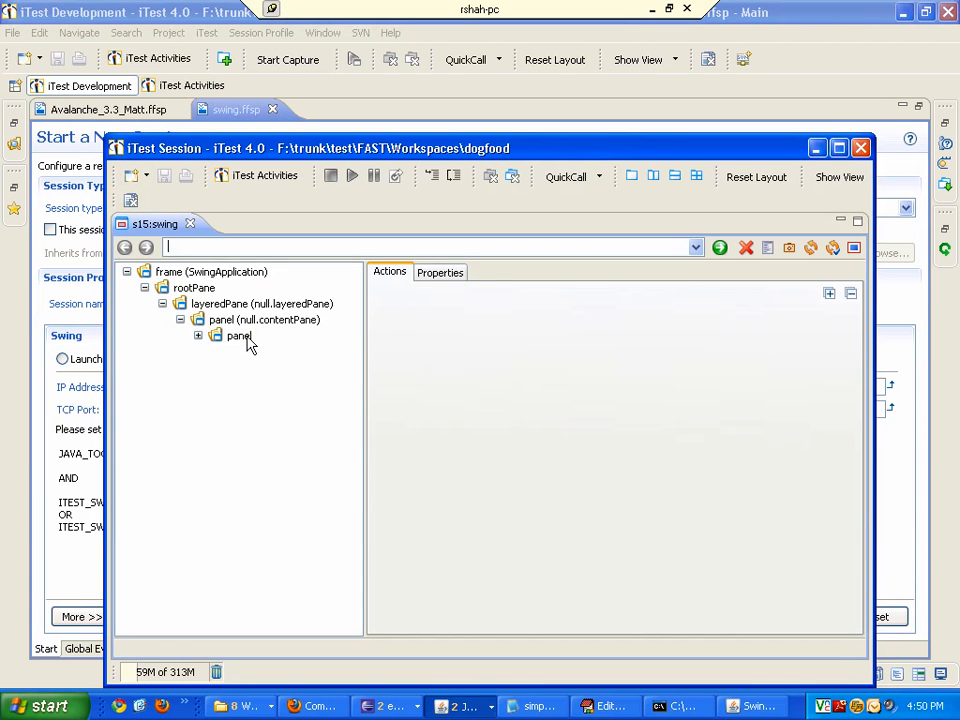
left_click(258, 335)
left_click(262, 320)
left_click(264, 304)
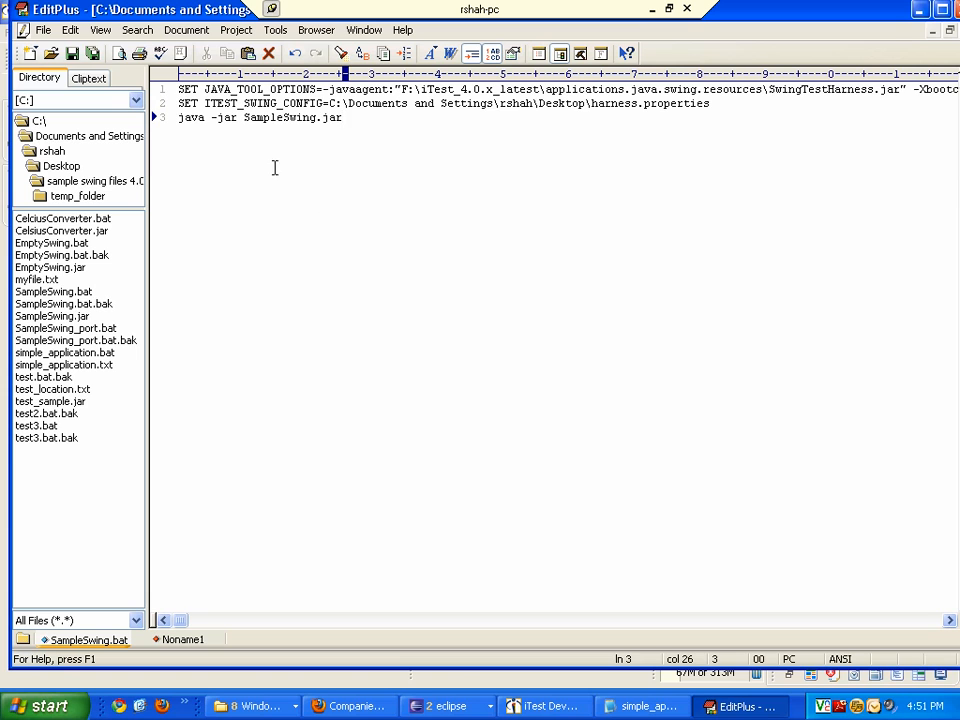
- Examine the ITEST_SWING_CONFIG line in SampleSwing.bat and the port-to-window mappings in harness.properties
left_click_drag(205, 104, 326, 104)
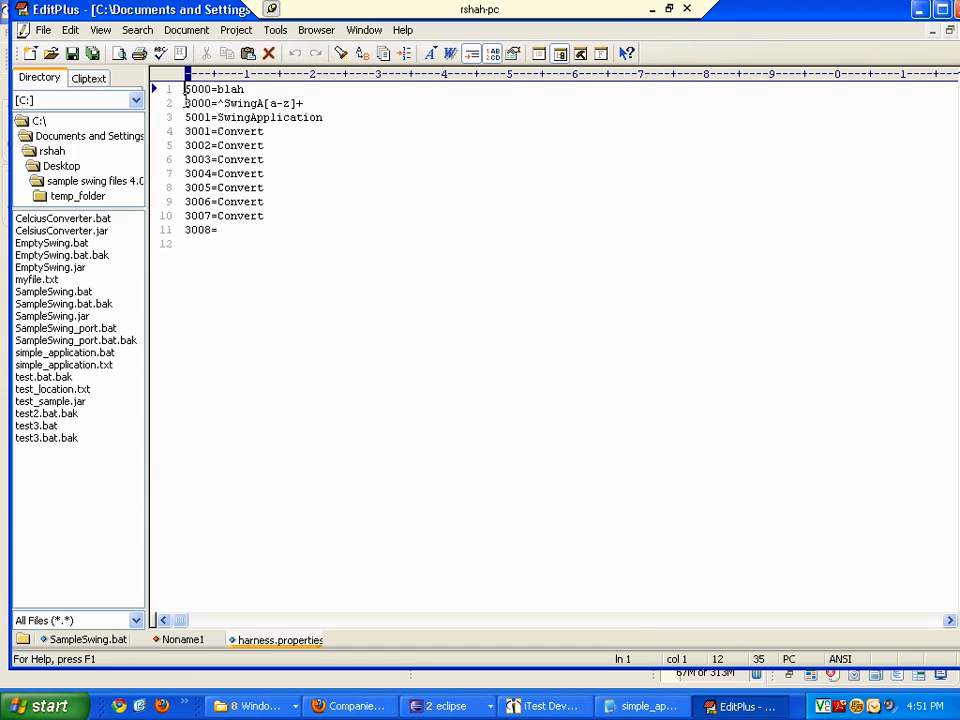
left_click_drag(186, 89, 245, 90)
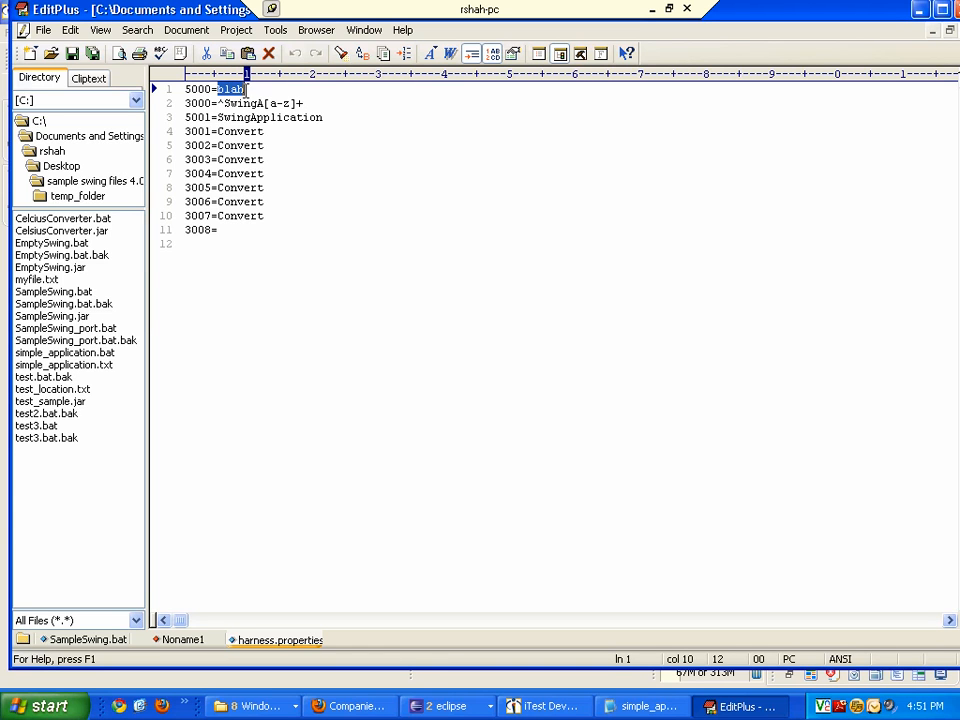
left_click(262, 91)
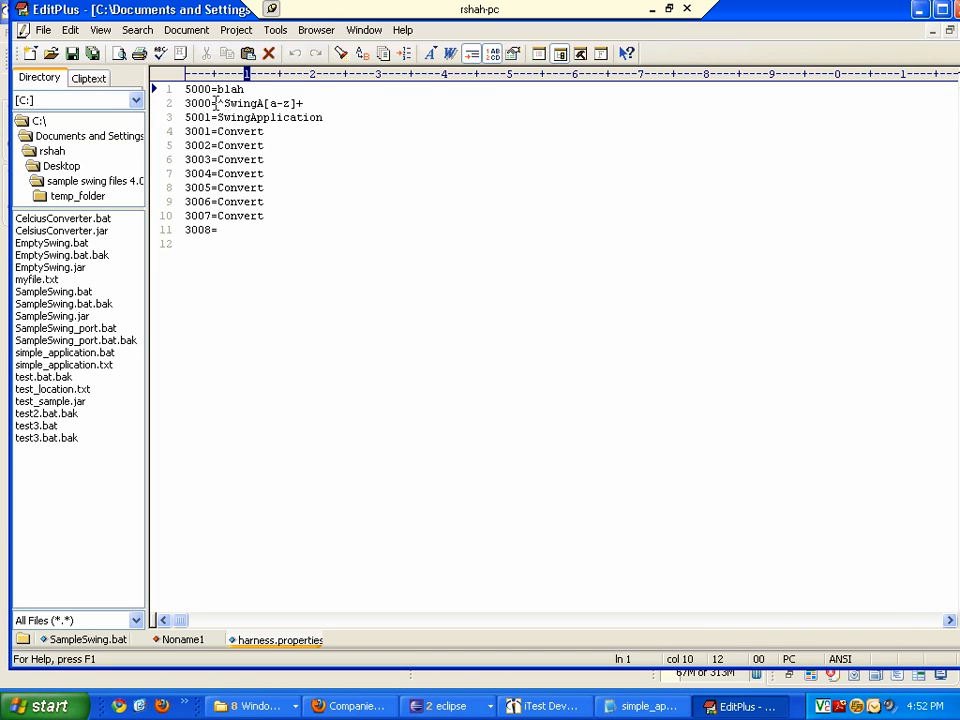
left_click_drag(217, 103, 266, 103)
left_click_drag(290, 103, 302, 103)
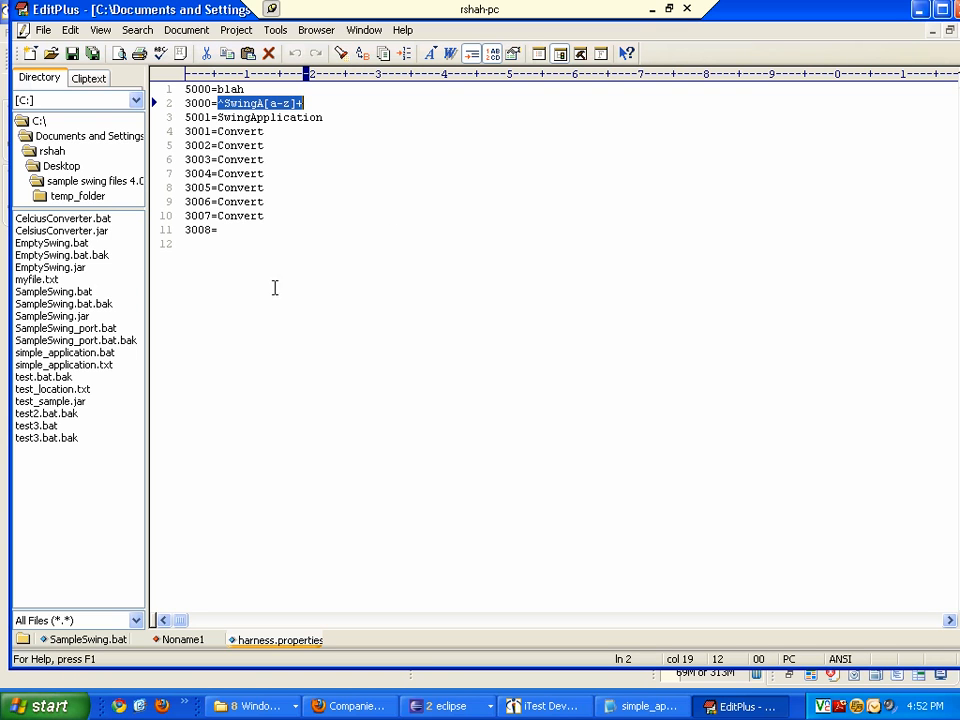
left_click(236, 232)
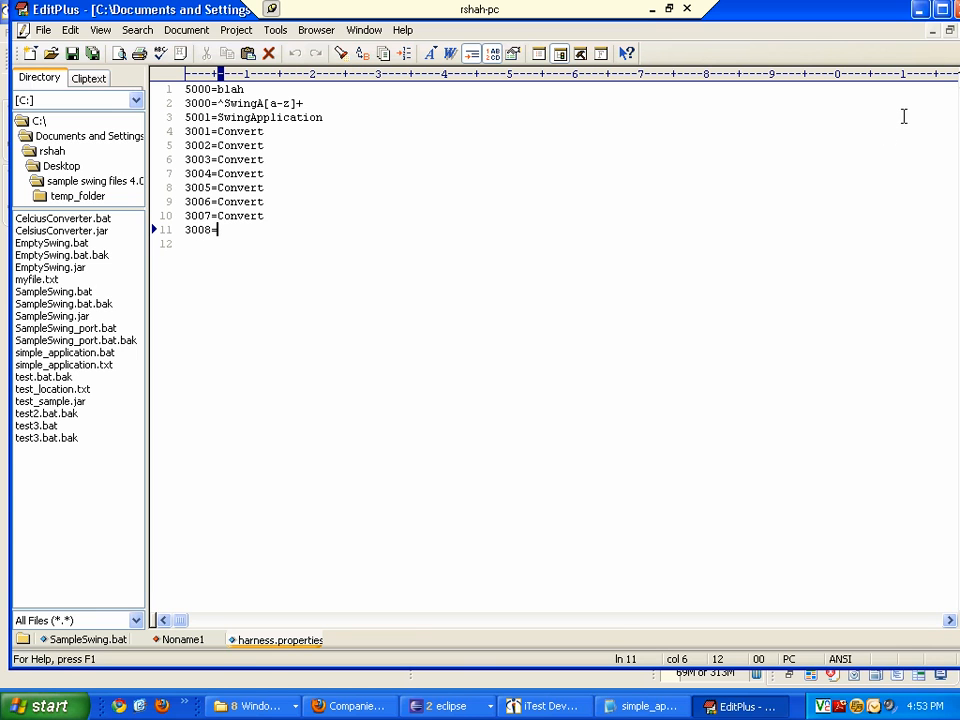
- Run SampleSwing.bat again from the sample swing files 4.0.x folder
key("alt+Tab")
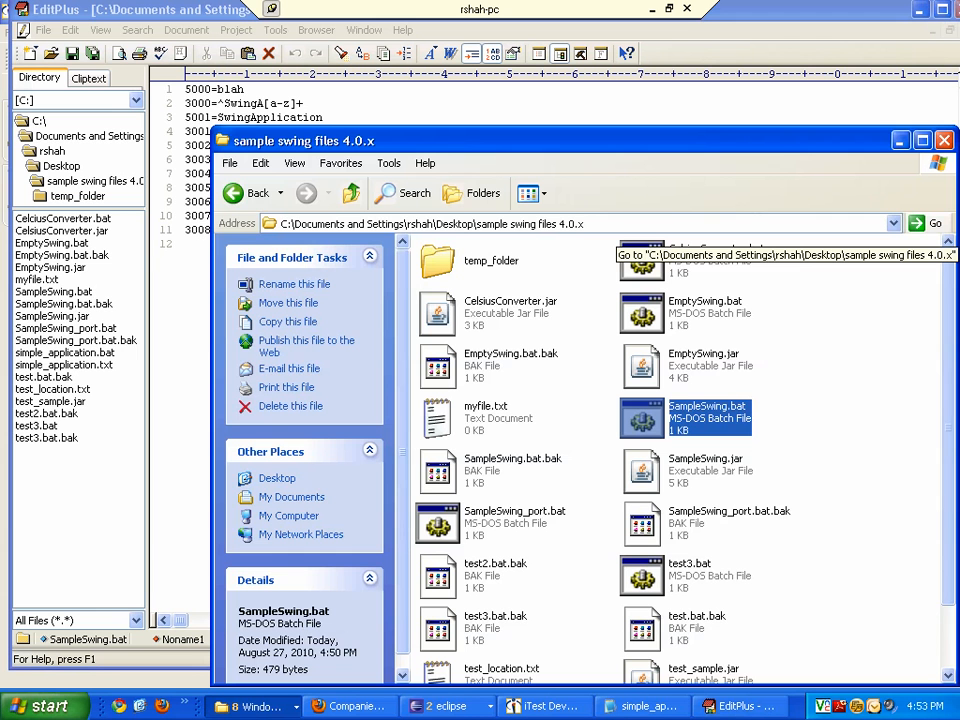
double_click(645, 428)
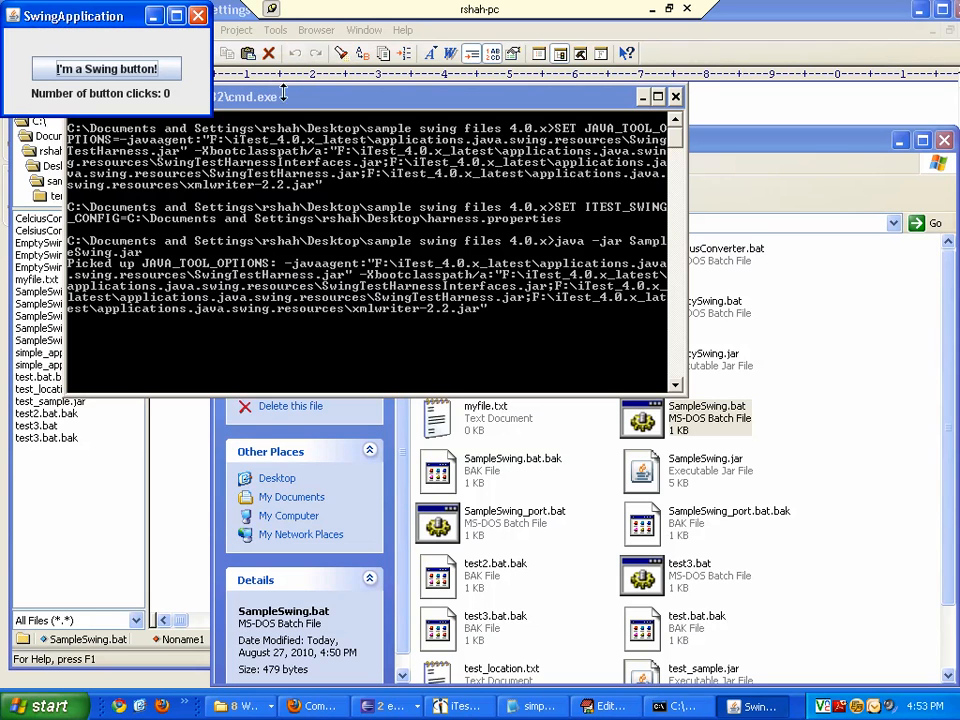
left_click(592, 76)
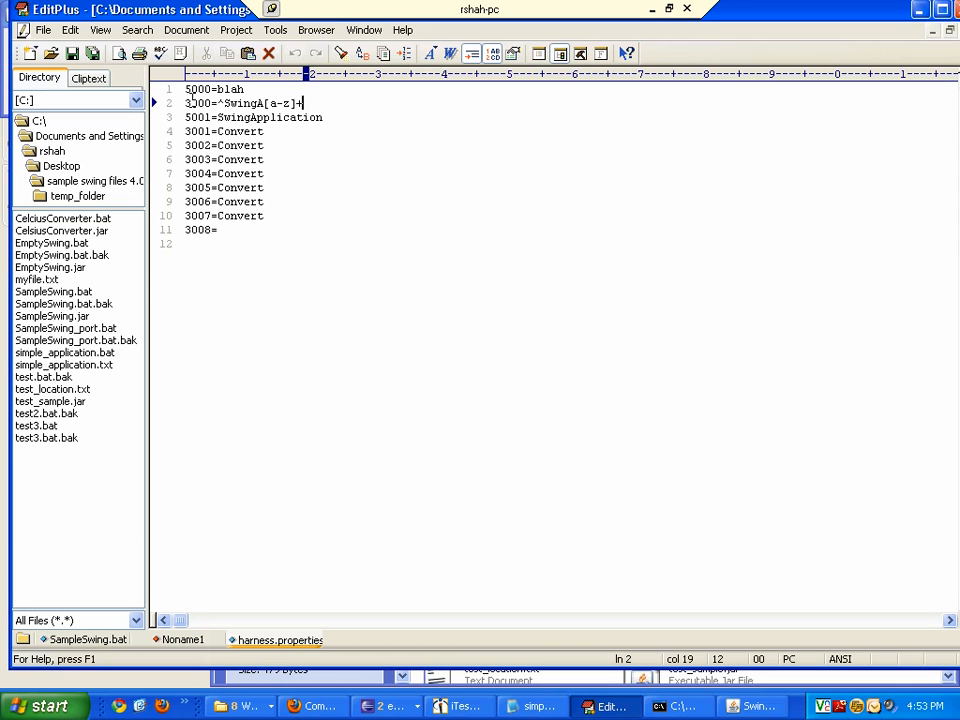
- Set the session profile's TCP port to 3000 and save the profile
key("alt+Tab")
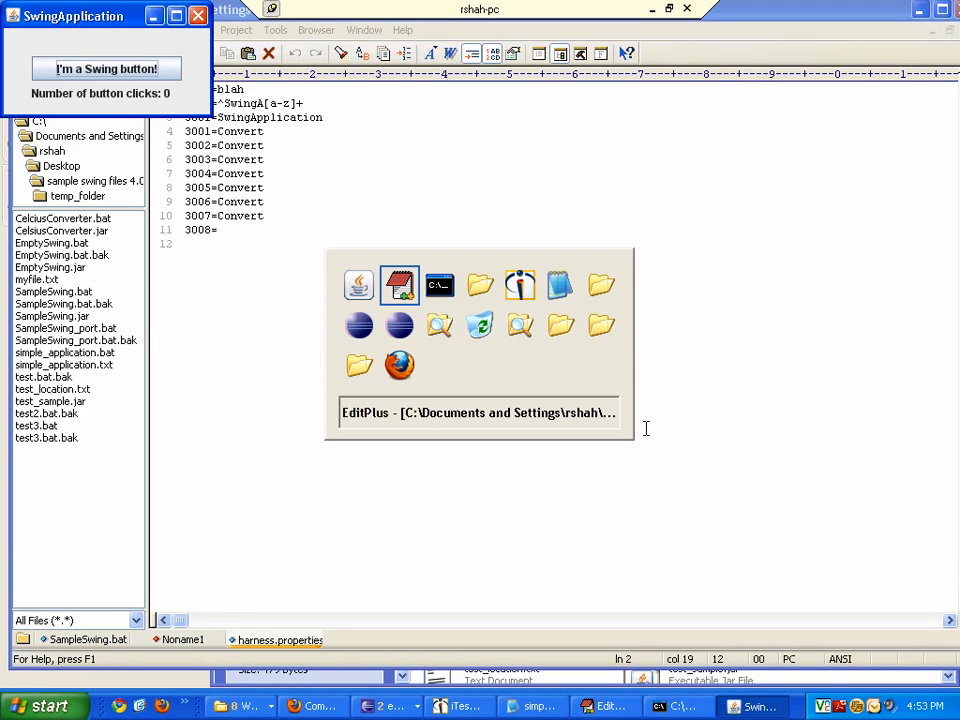
key("alt+Tab")
key("alt+Tab")
key("alt+Tab")
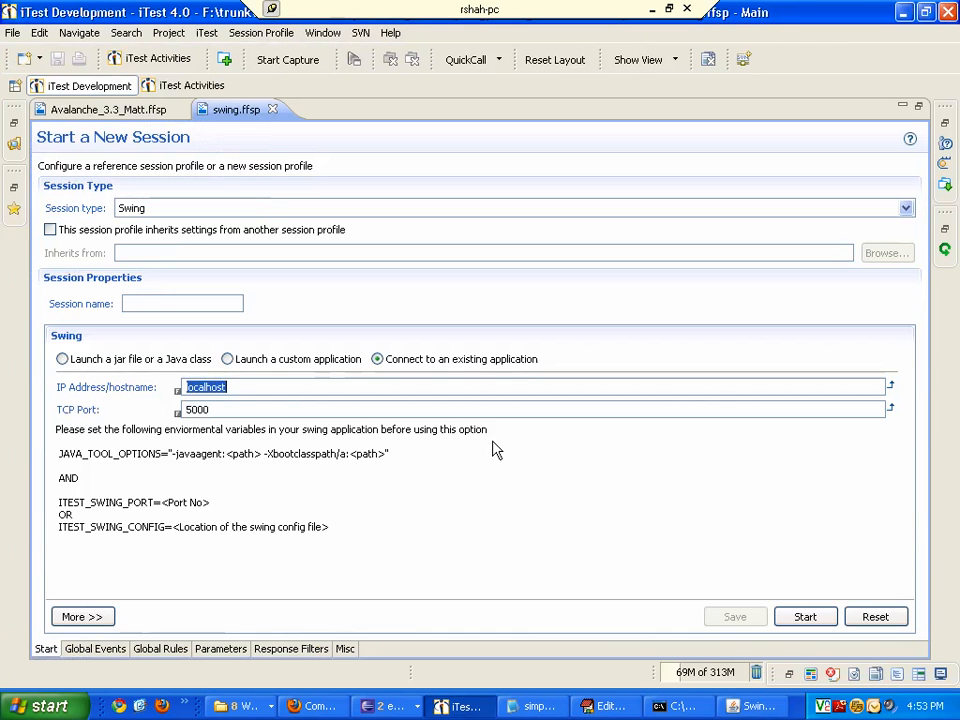
key("Tab")
type("3000")
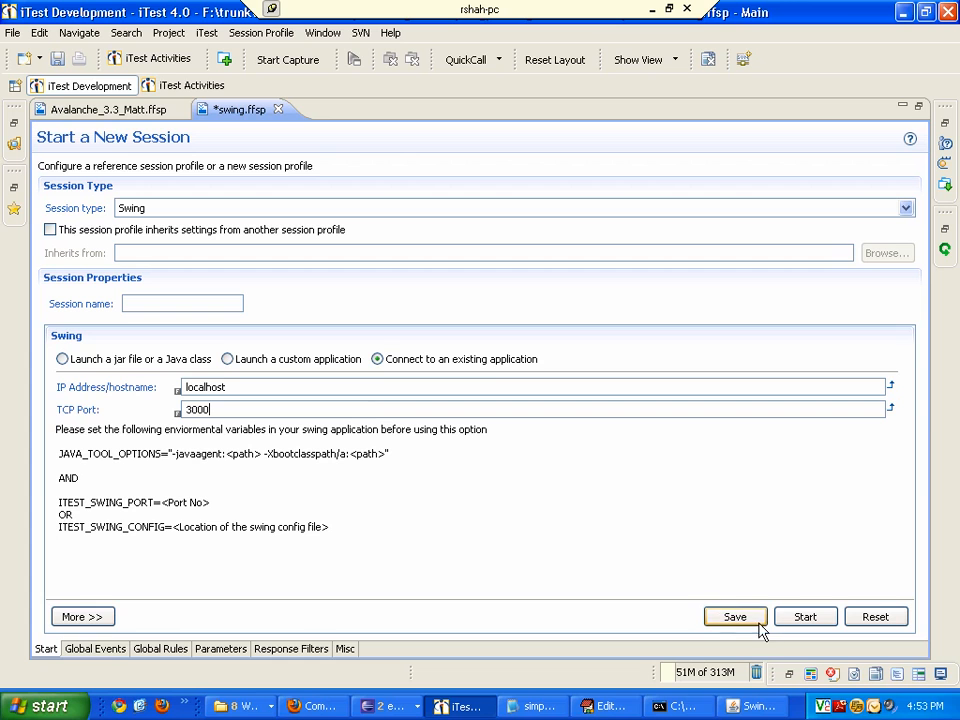
left_click(740, 620)
- Start the session, then press the Swing button and move the new Convert window aside
left_click(790, 612)
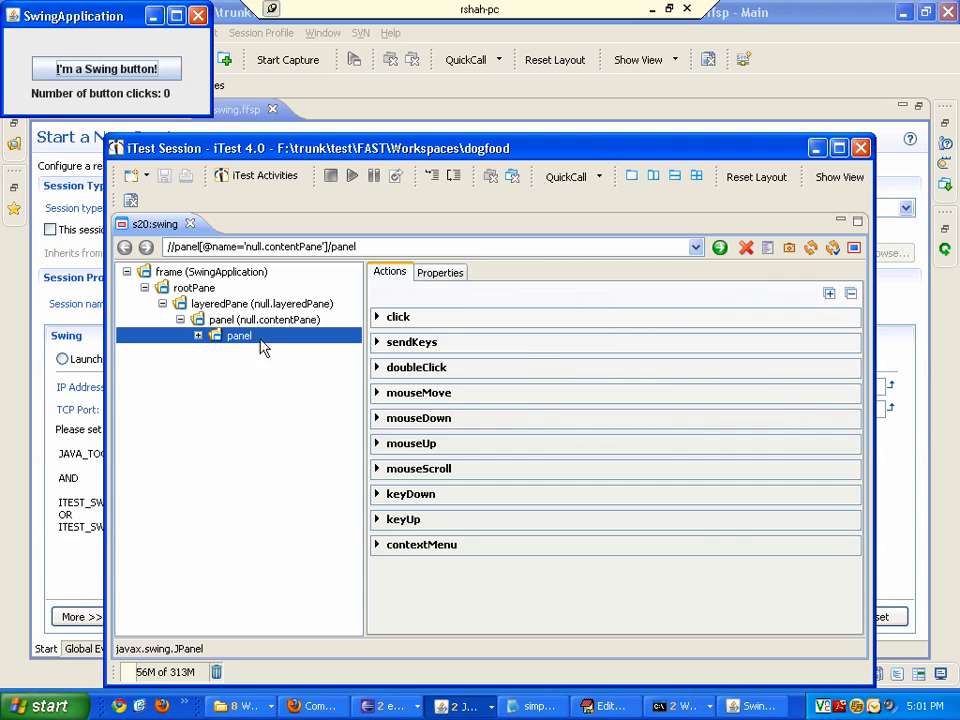
left_click(145, 74)
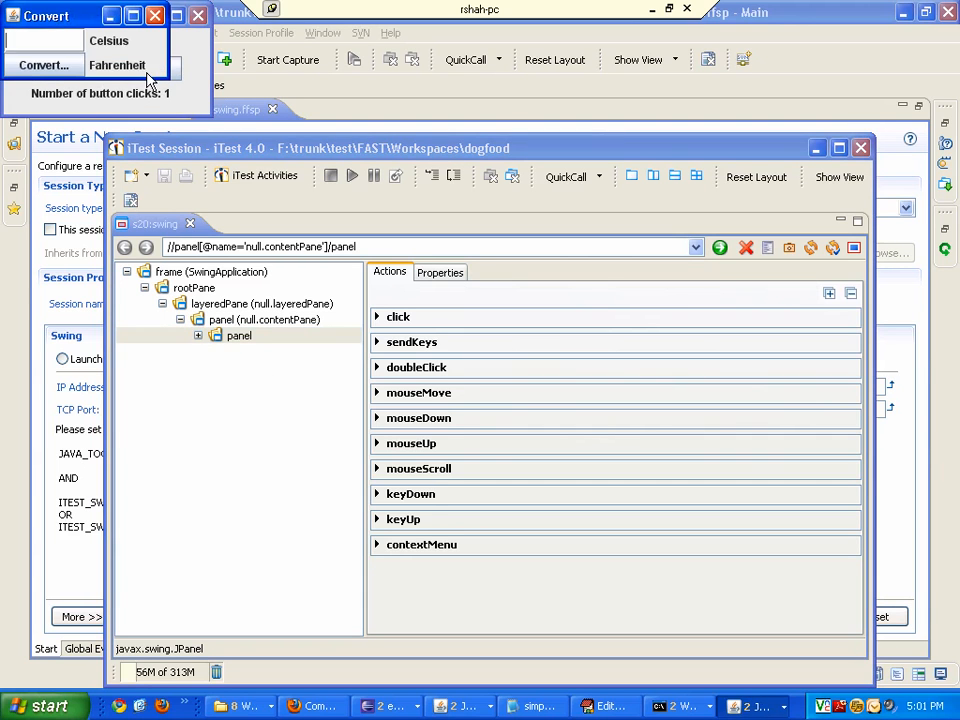
left_click_drag(68, 15, 463, 58)
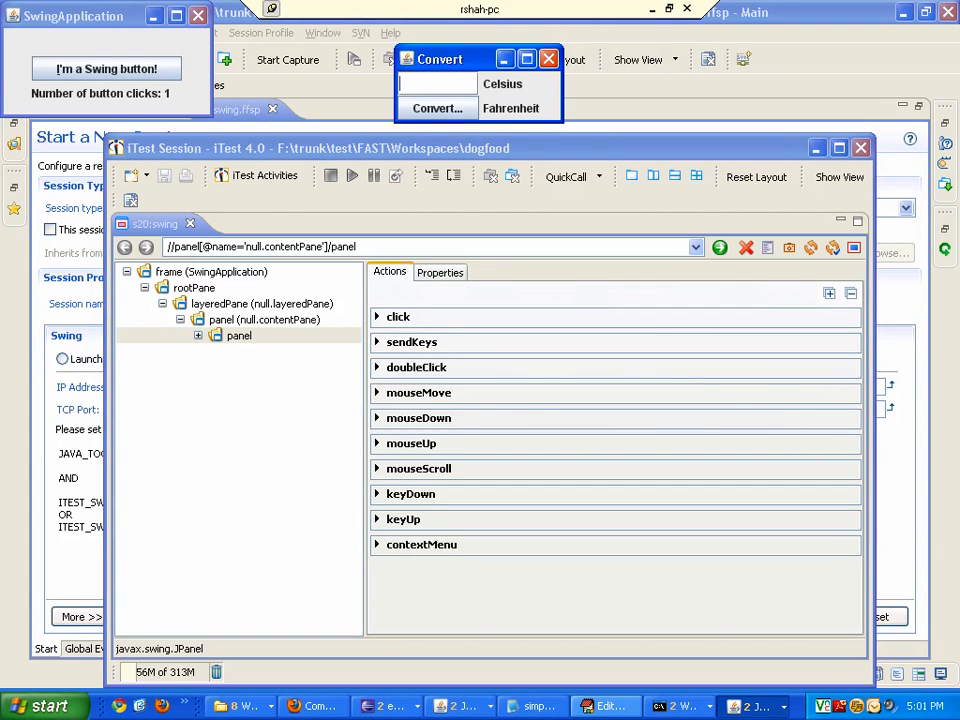
- Set the TCP port to 3001, start the session and select the panel node in the tree
left_click(607, 706)
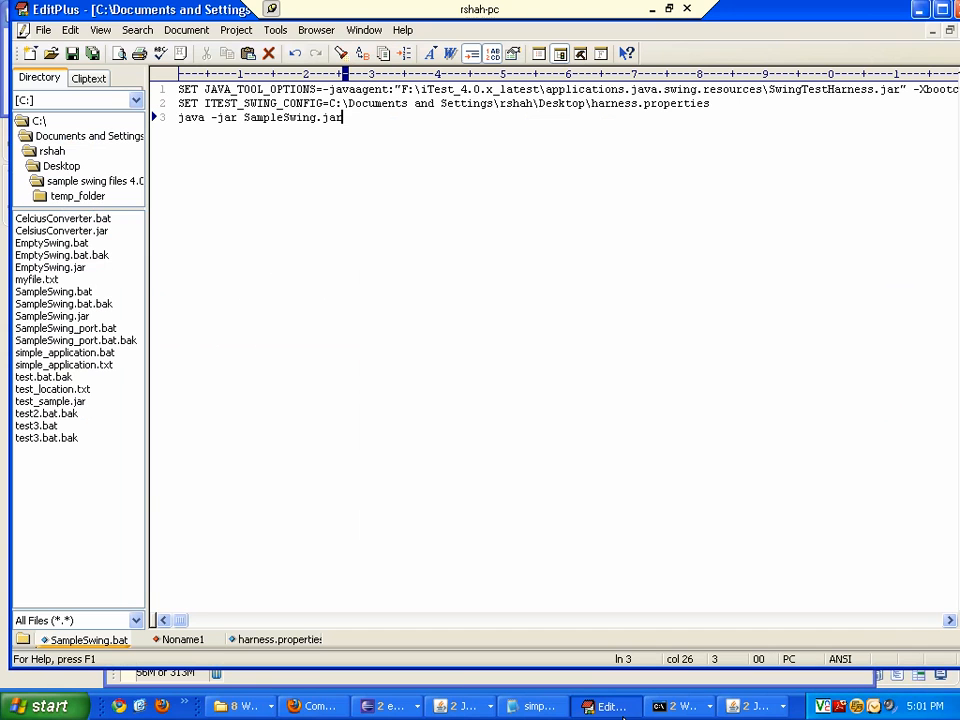
left_click(259, 645)
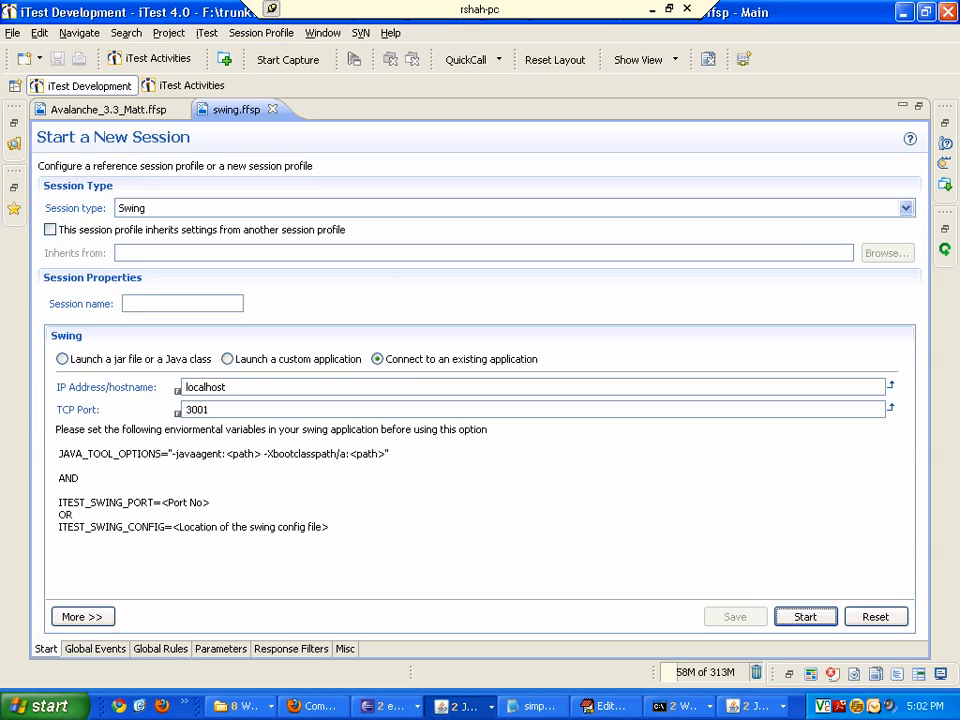
left_click(414, 409)
left_click(811, 620)
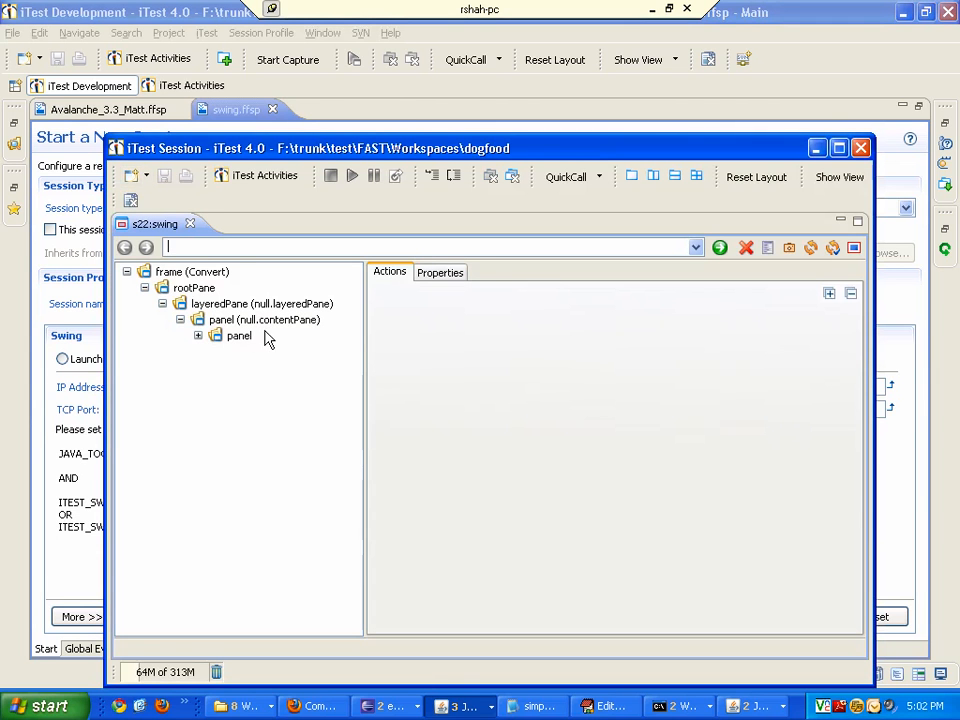
left_click(240, 336)
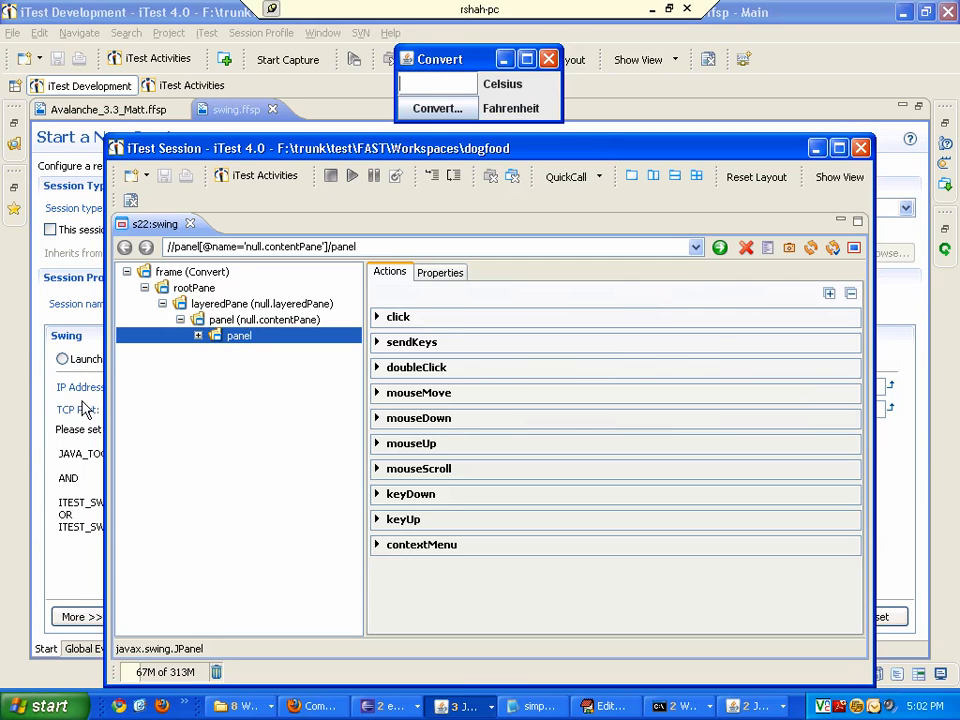
- Press the Swing button again and move the second Convert window beside the first one
key("alt+Tab")
key("alt+Tab")
key("alt+Tab")
key("alt+Tab")
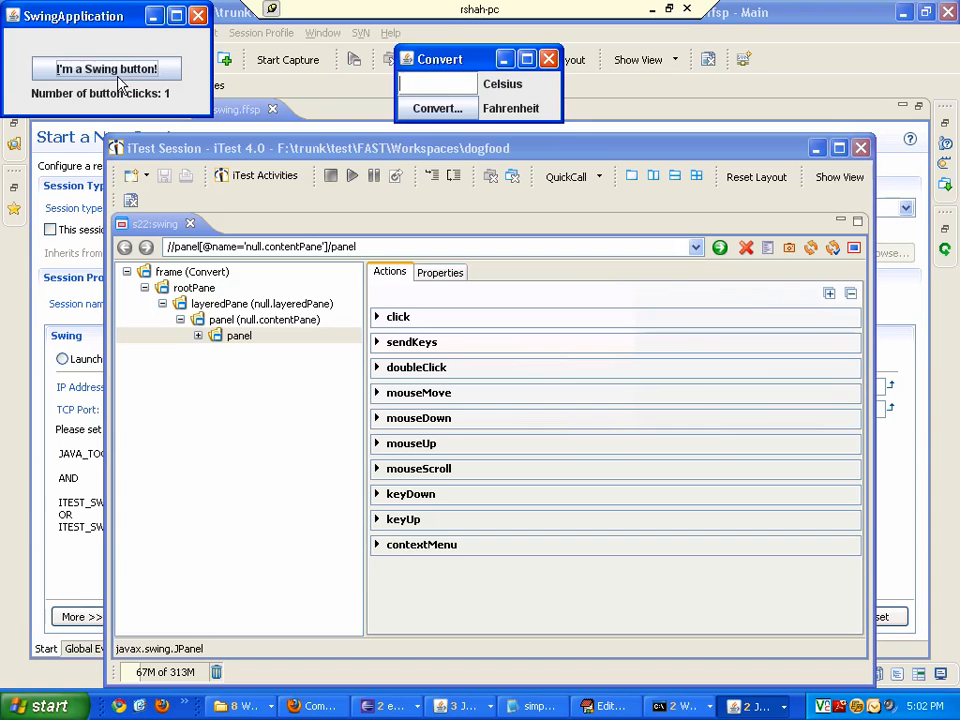
left_click(120, 70)
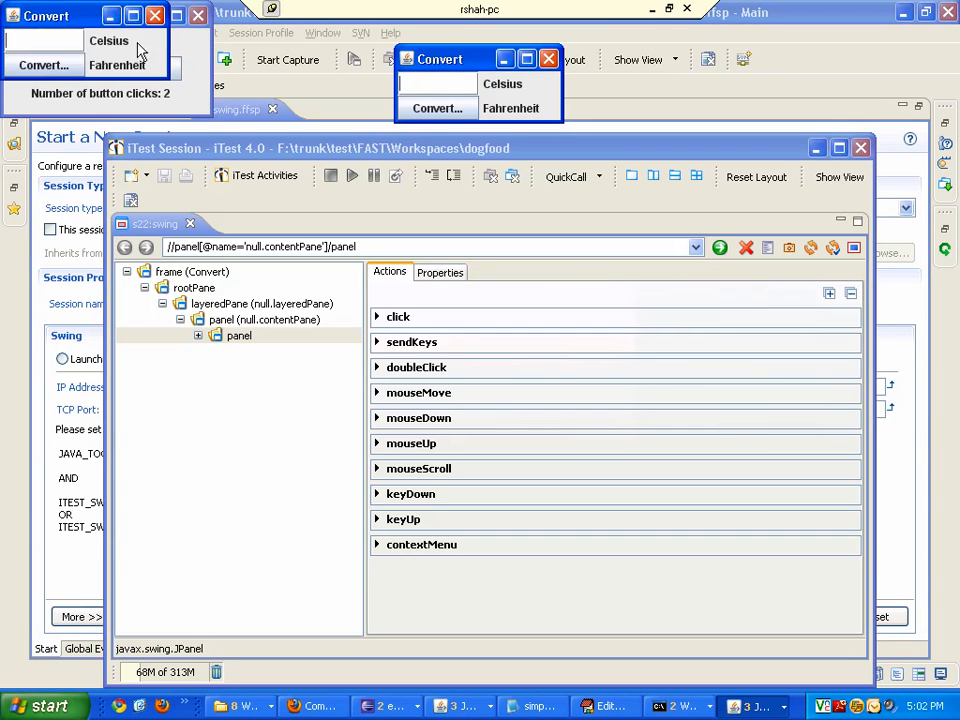
left_click_drag(85, 16, 291, 93)
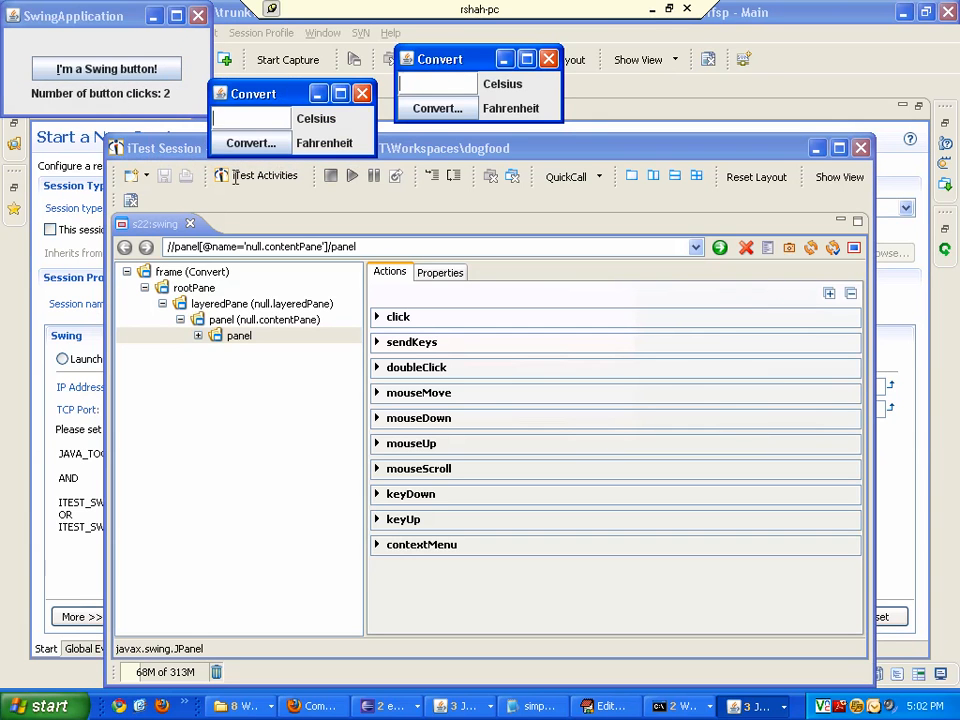
left_click(68, 387)
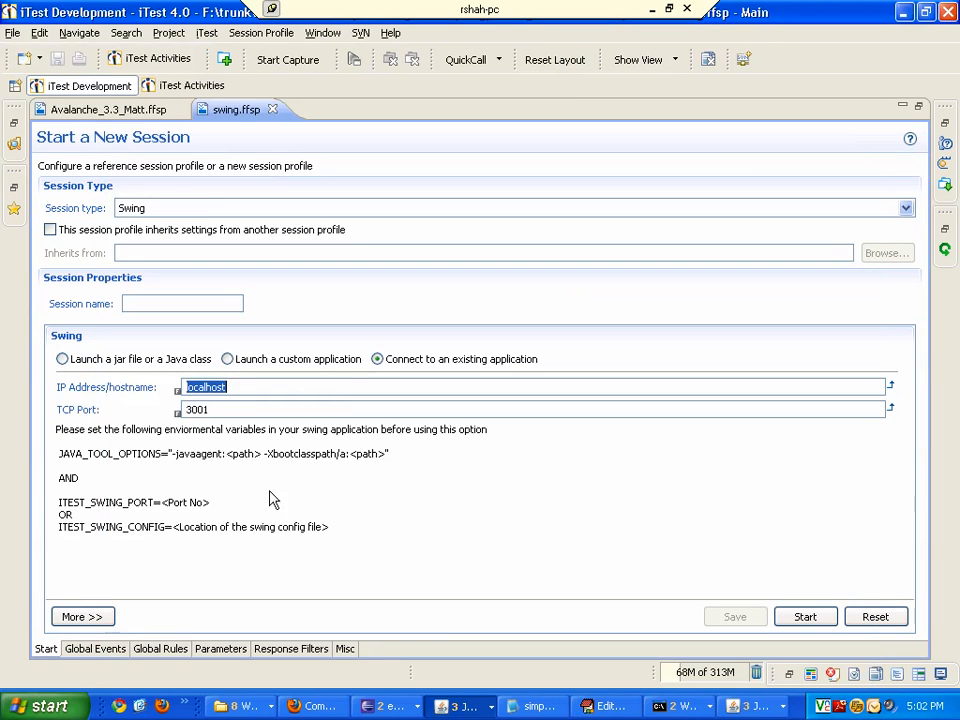
- Check the port list in harness.properties, then set the session profile's TCP port to 3002 and save the profile
left_click(606, 706)
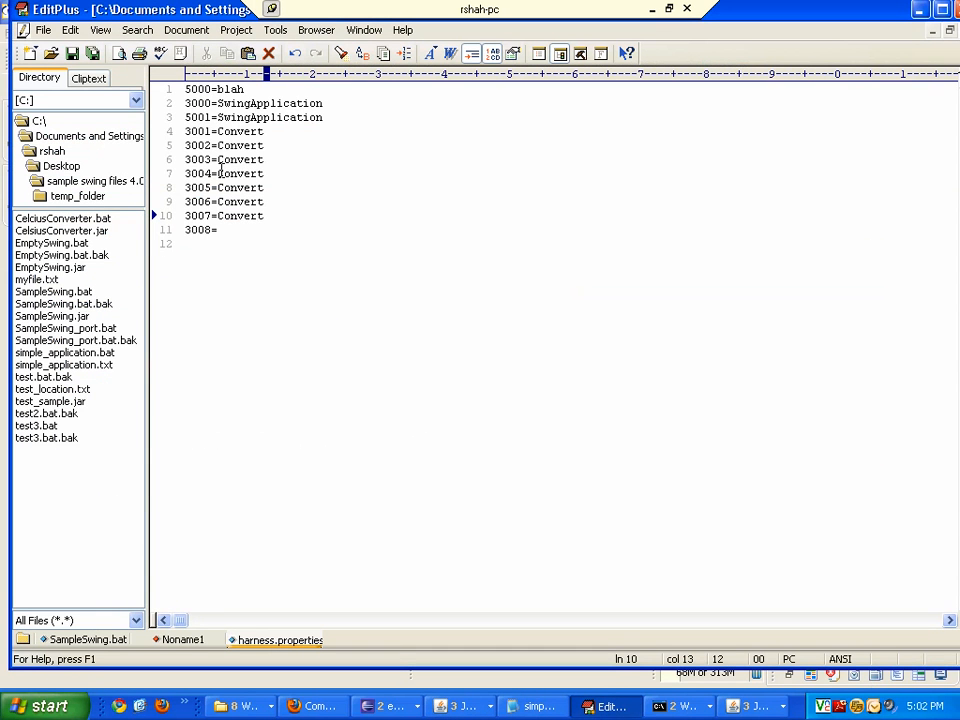
double_click(194, 146)
key("alt+Tab")
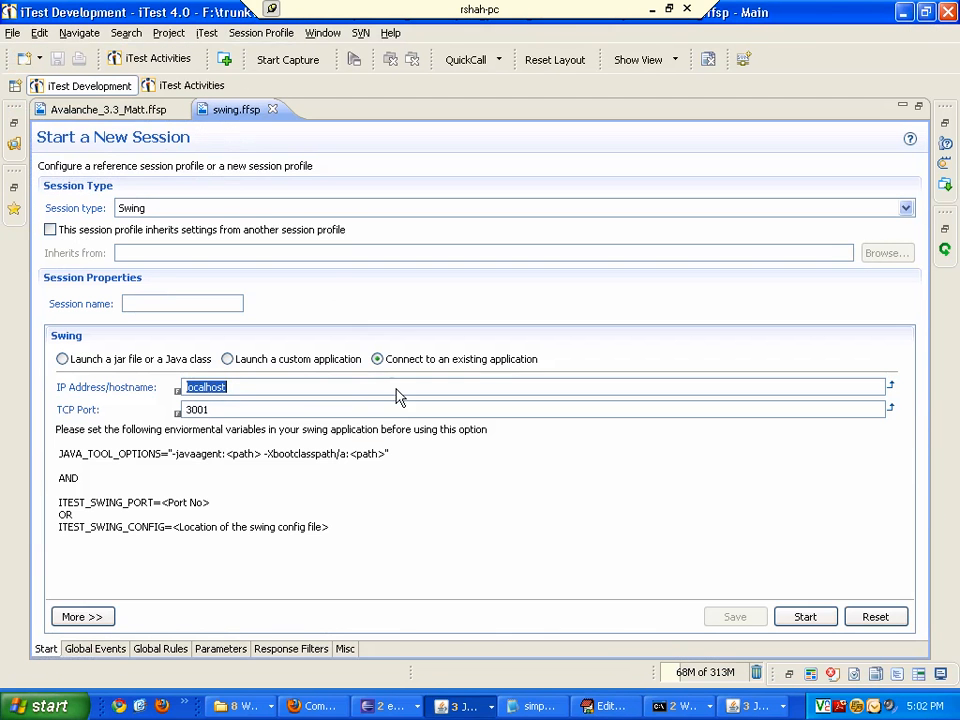
left_click(319, 411)
key("BackSpace")
type("2")
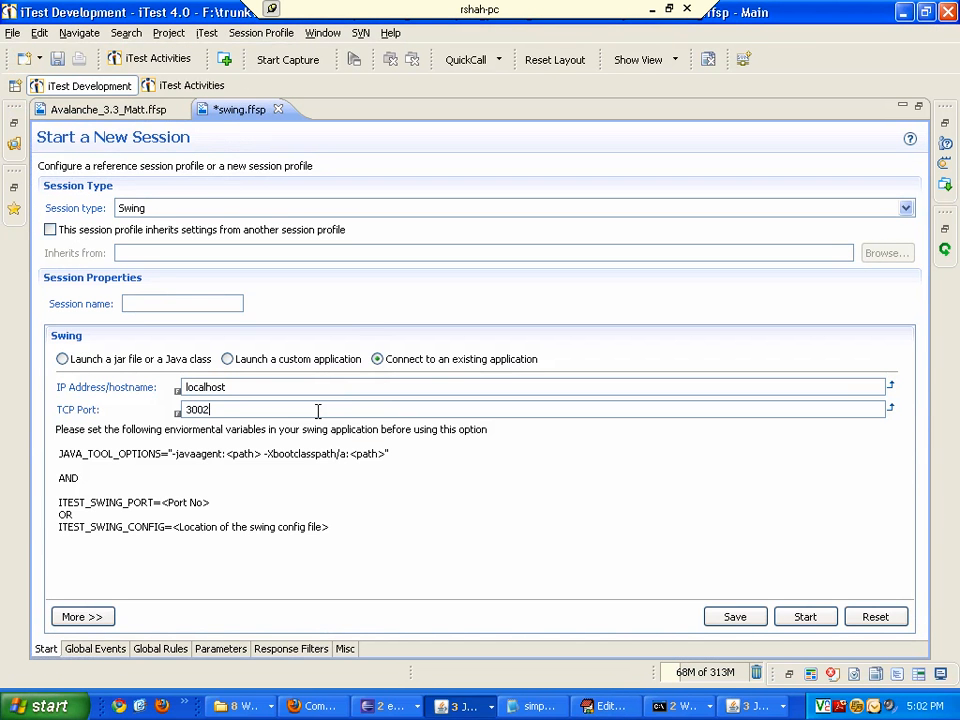
left_click(737, 617)
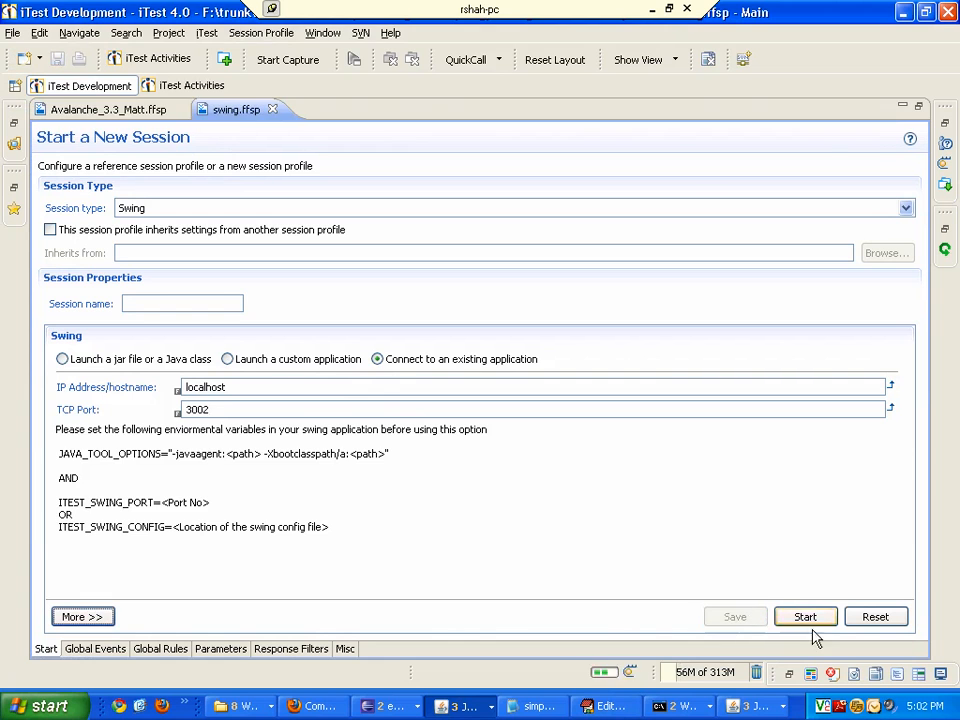
- Start the session and select the panel node in the component tree
left_click(812, 617)
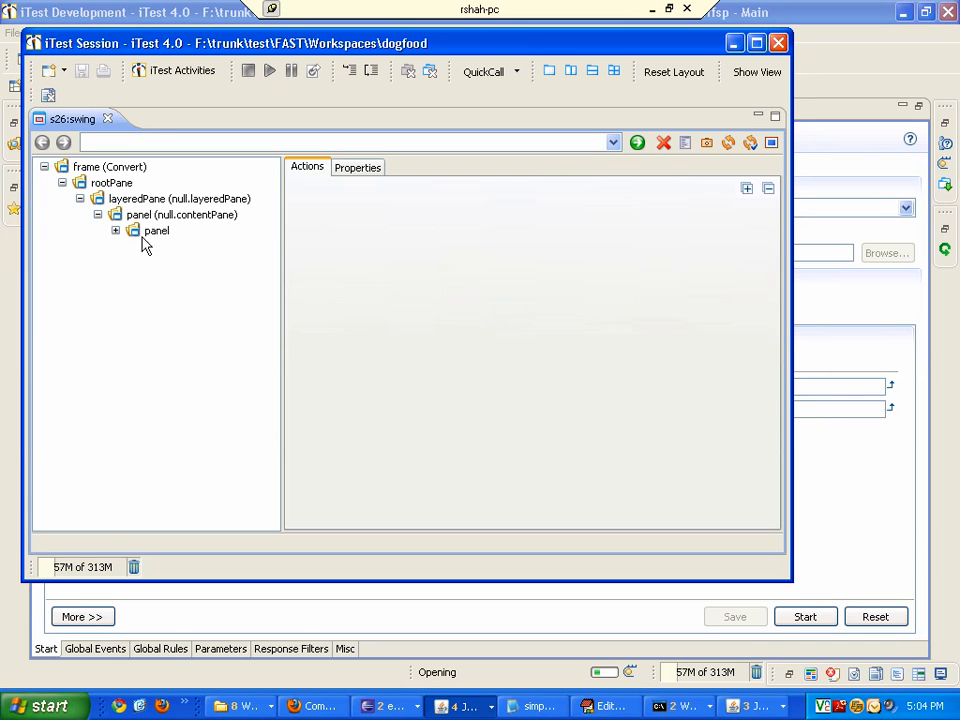
left_click(148, 238)
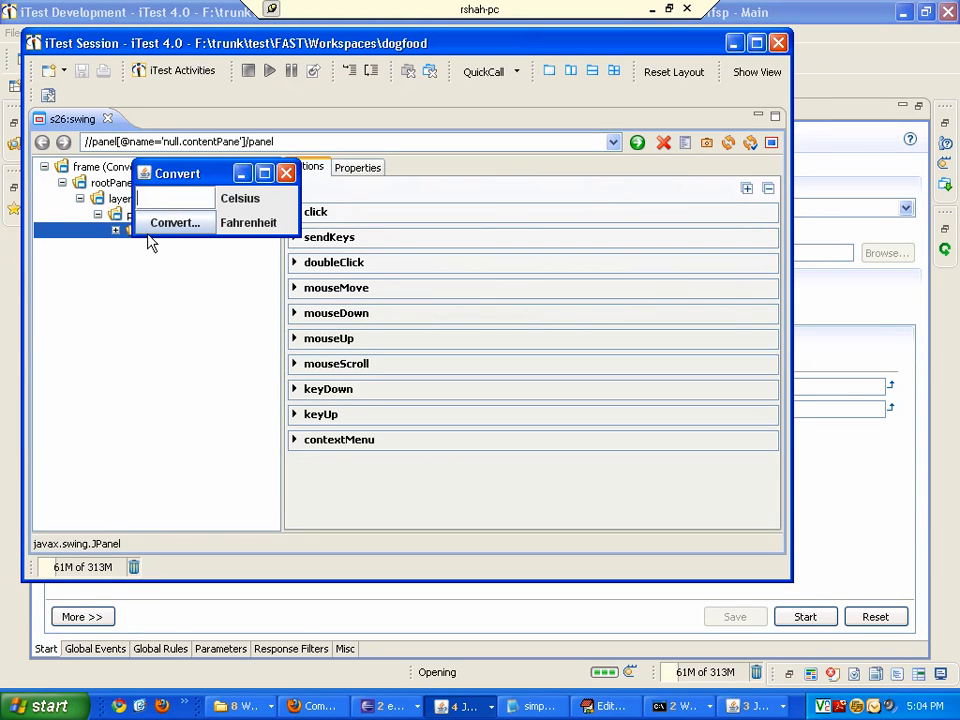